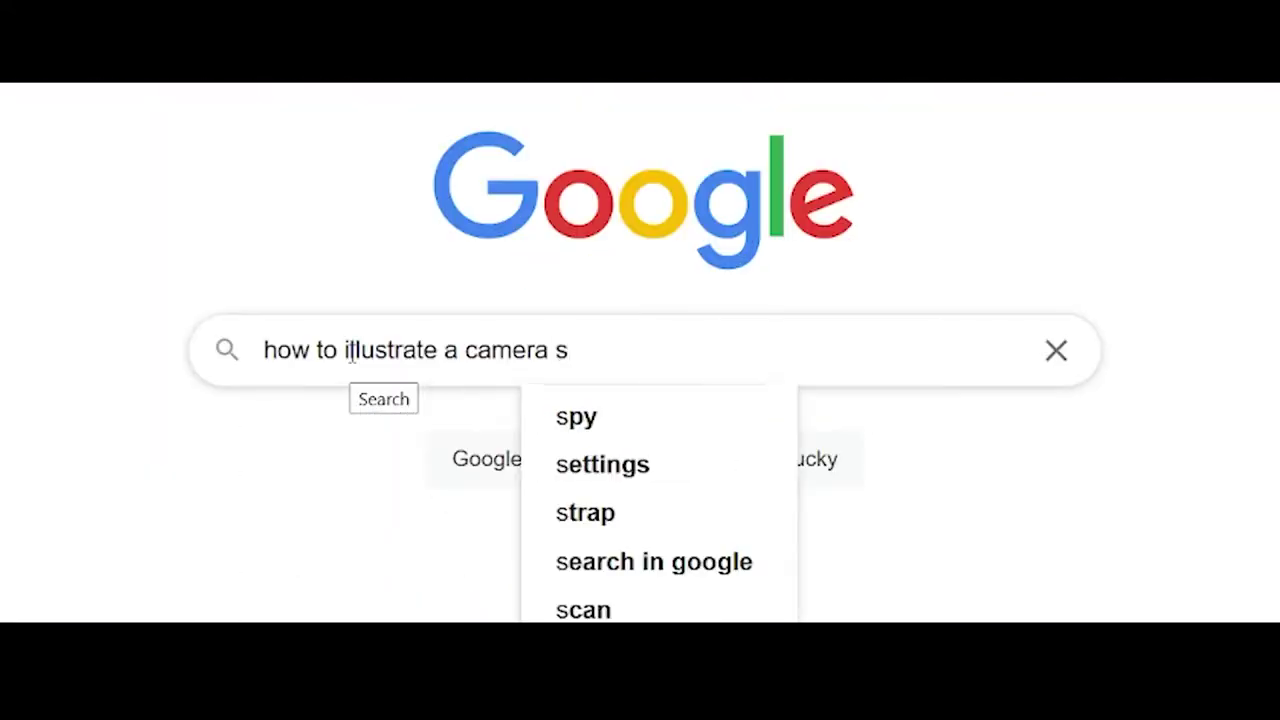
Step: Enter "how to illustrate a camera shake" as the Google search query
type("hake")
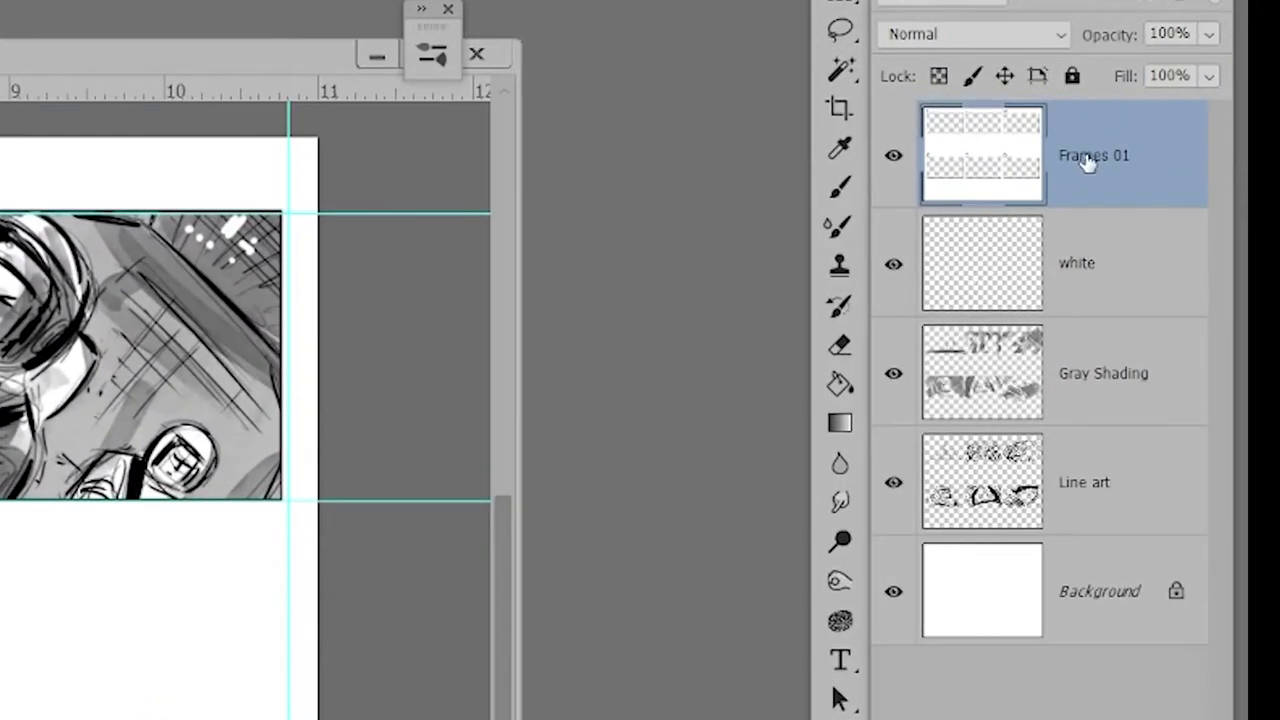
Step: Inspect the storyboard's layers, hiding and showing the Gray Shading and Line art layers in turn
left_click(1100, 272)
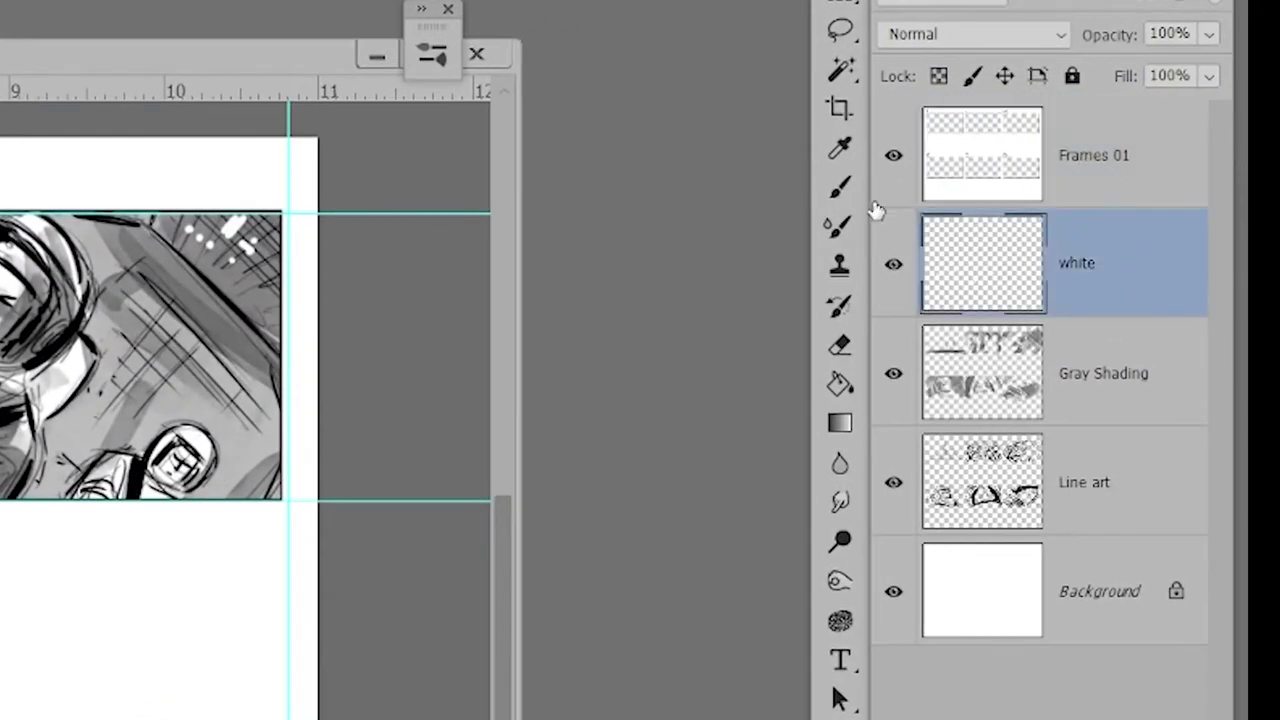
left_click(1083, 393)
left_click(893, 376)
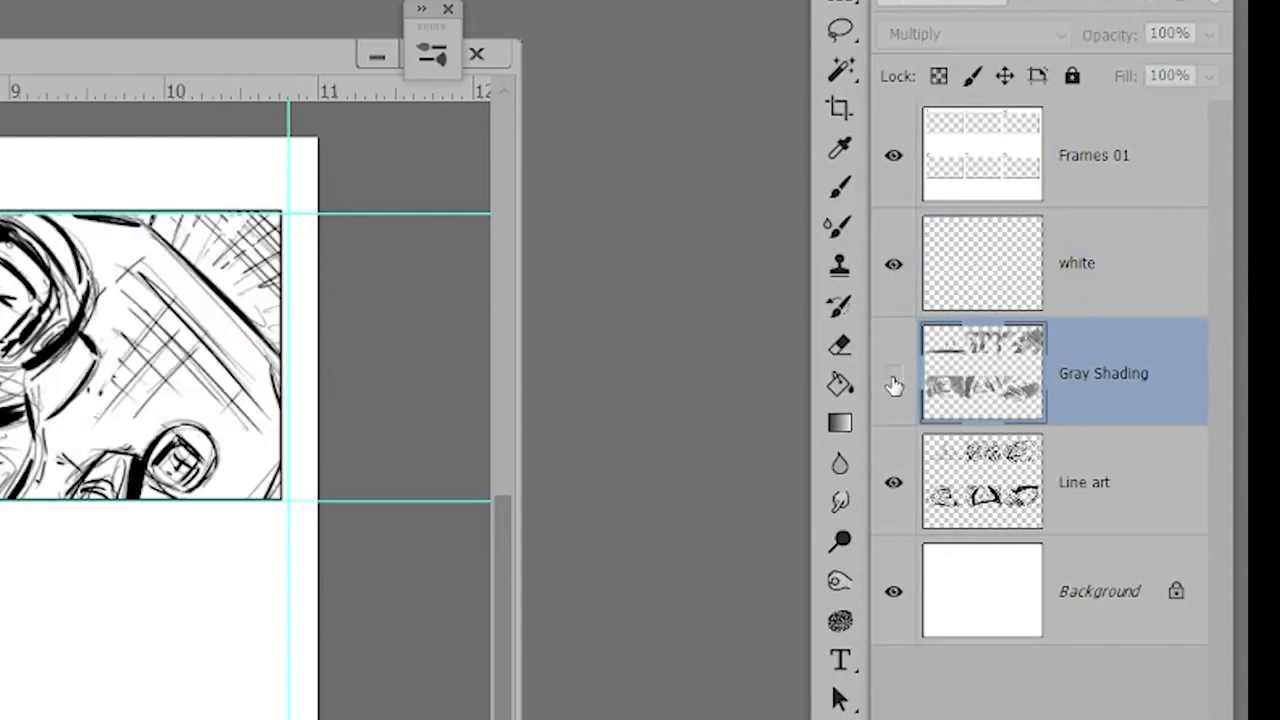
left_click(894, 380)
left_click(935, 475)
left_click(895, 483)
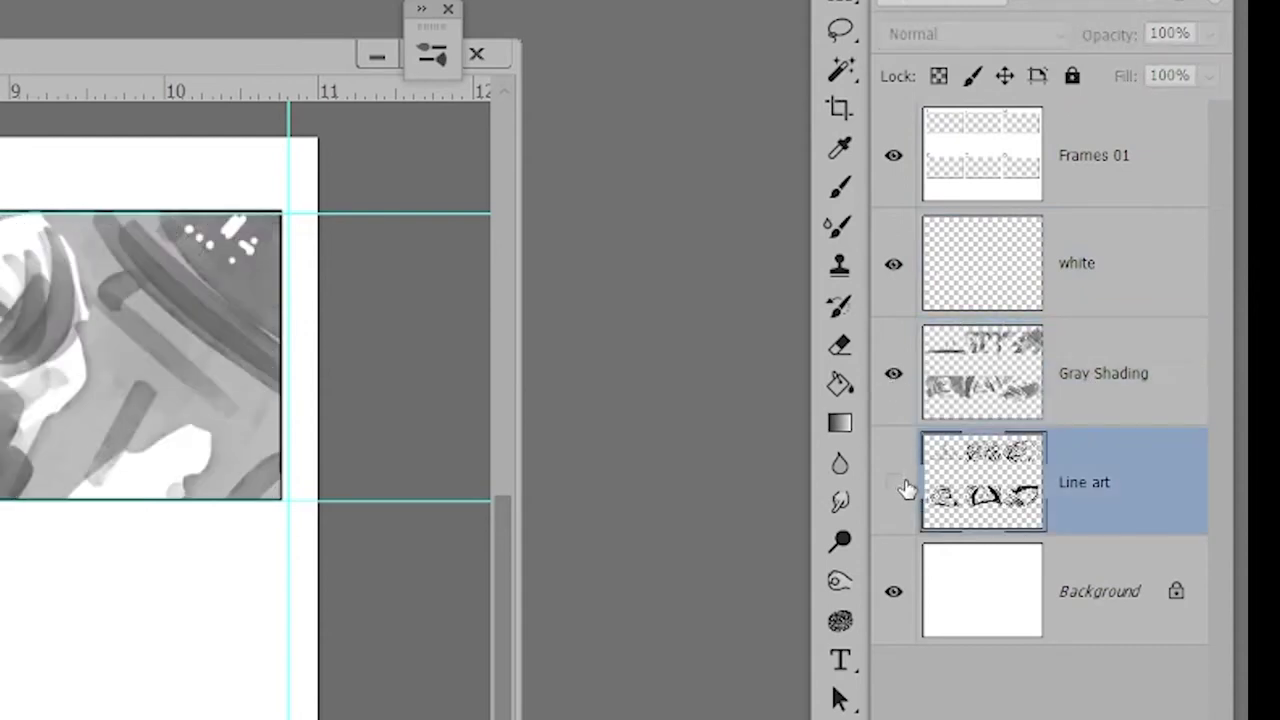
left_click(895, 483)
Step: Fully lock the Gray Shading, white and Frames 01 layers
left_click(1160, 390)
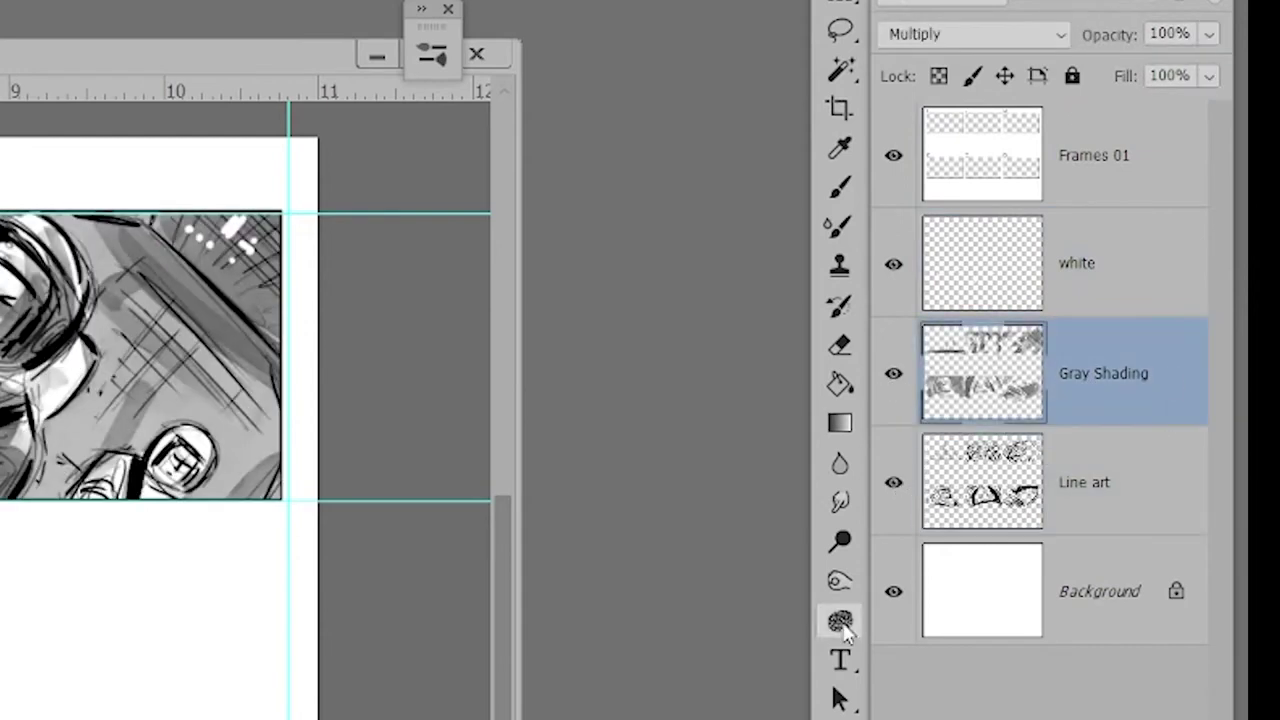
left_click(1072, 78)
left_click(1109, 216)
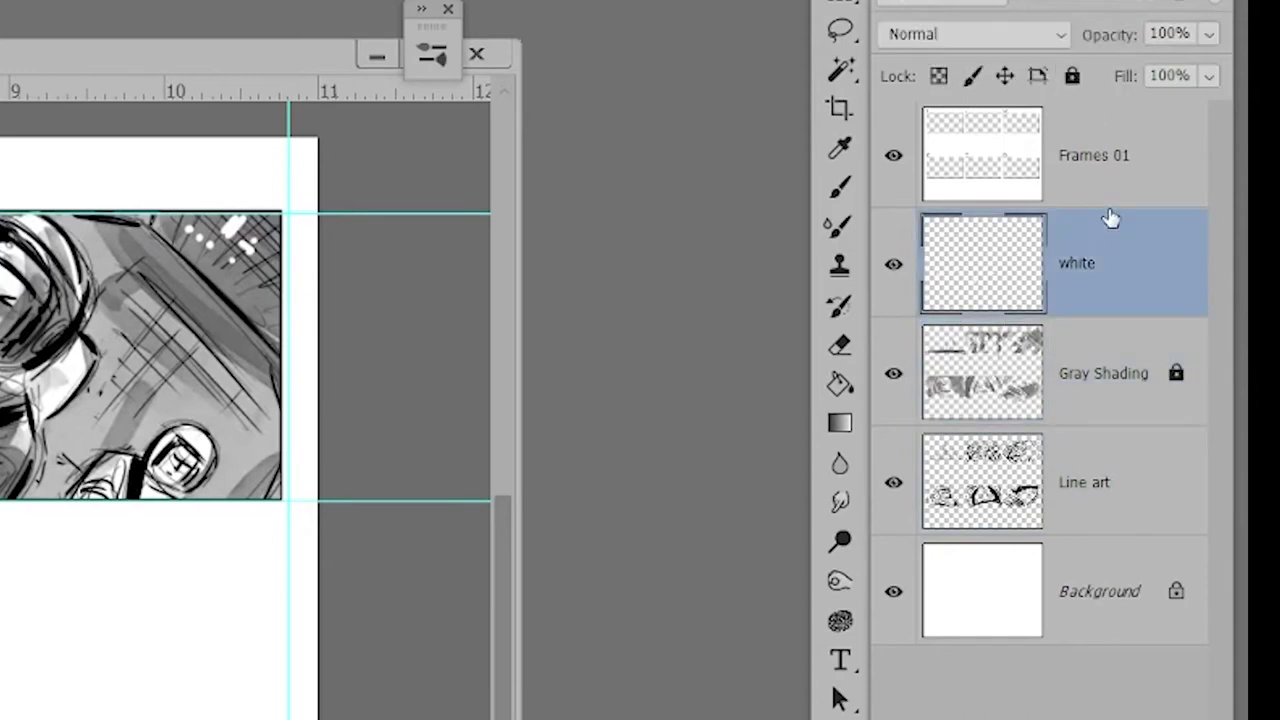
key("ctrl+slash")
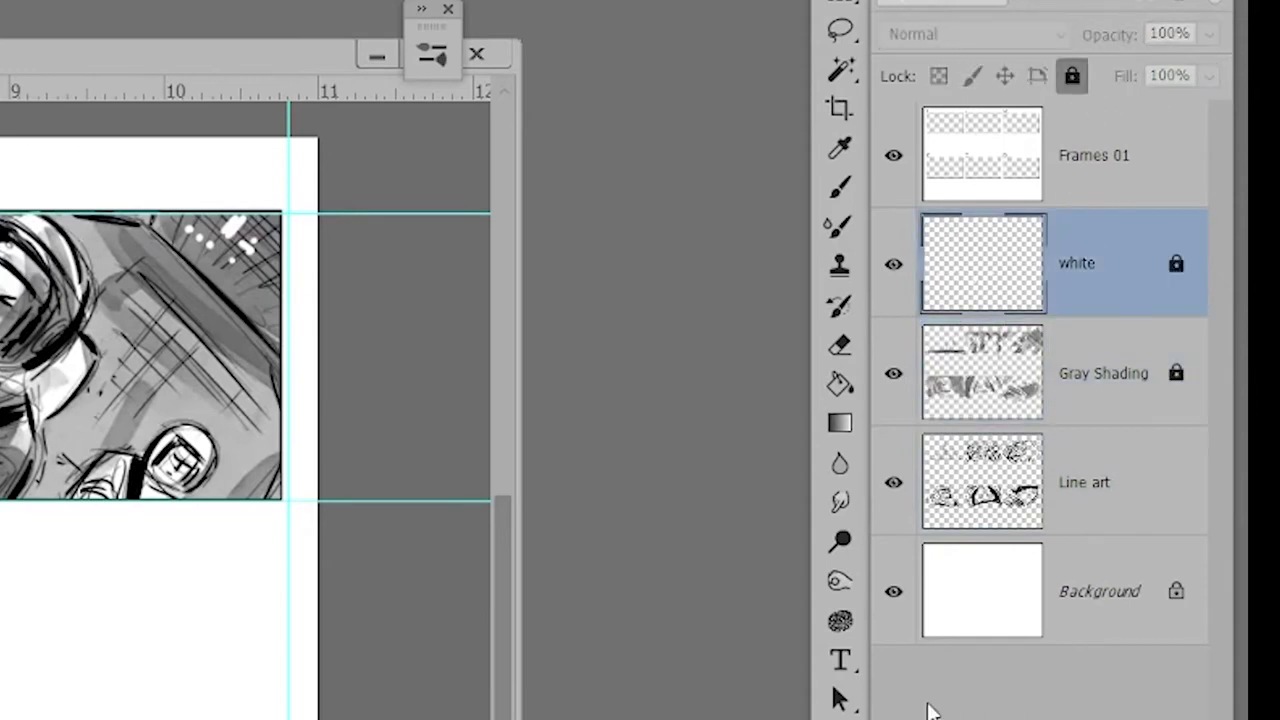
left_click(1157, 162)
left_click(1073, 78)
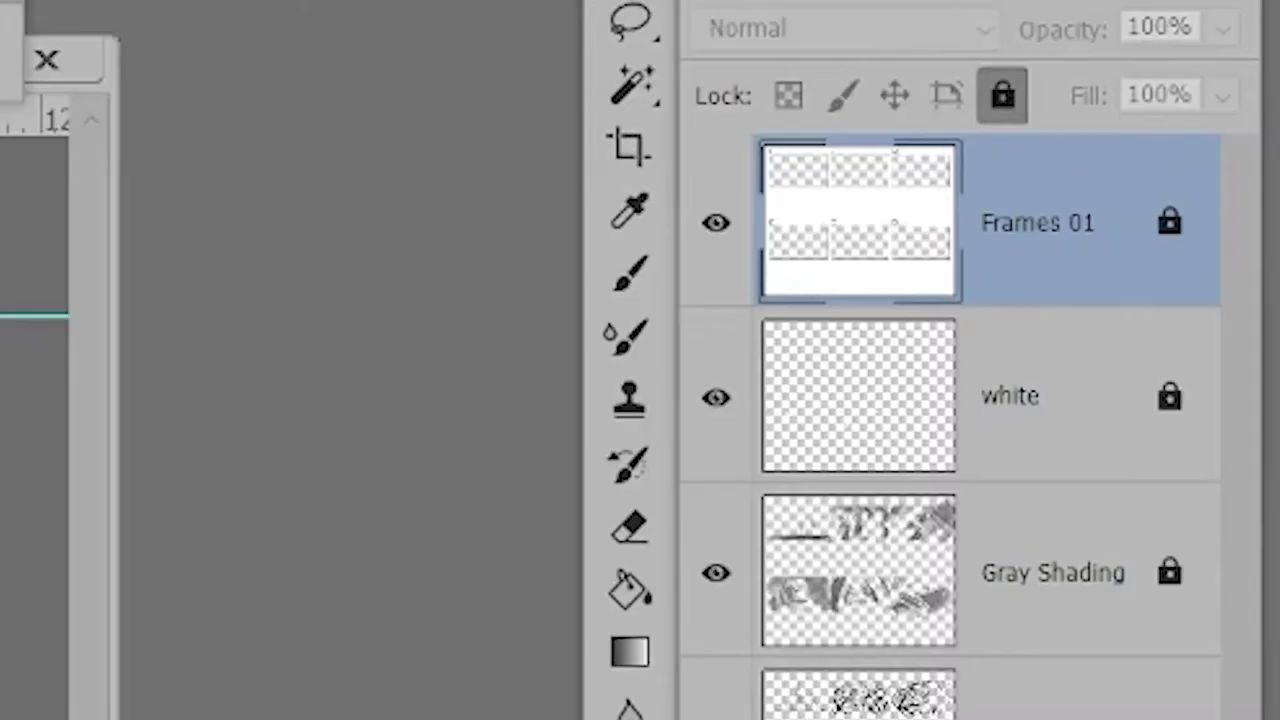
Step: Add a new layer above Frames 01 and name it Frames 02
key("ctrl+shift+alt+n")
double_click(1023, 217)
type("Fr")
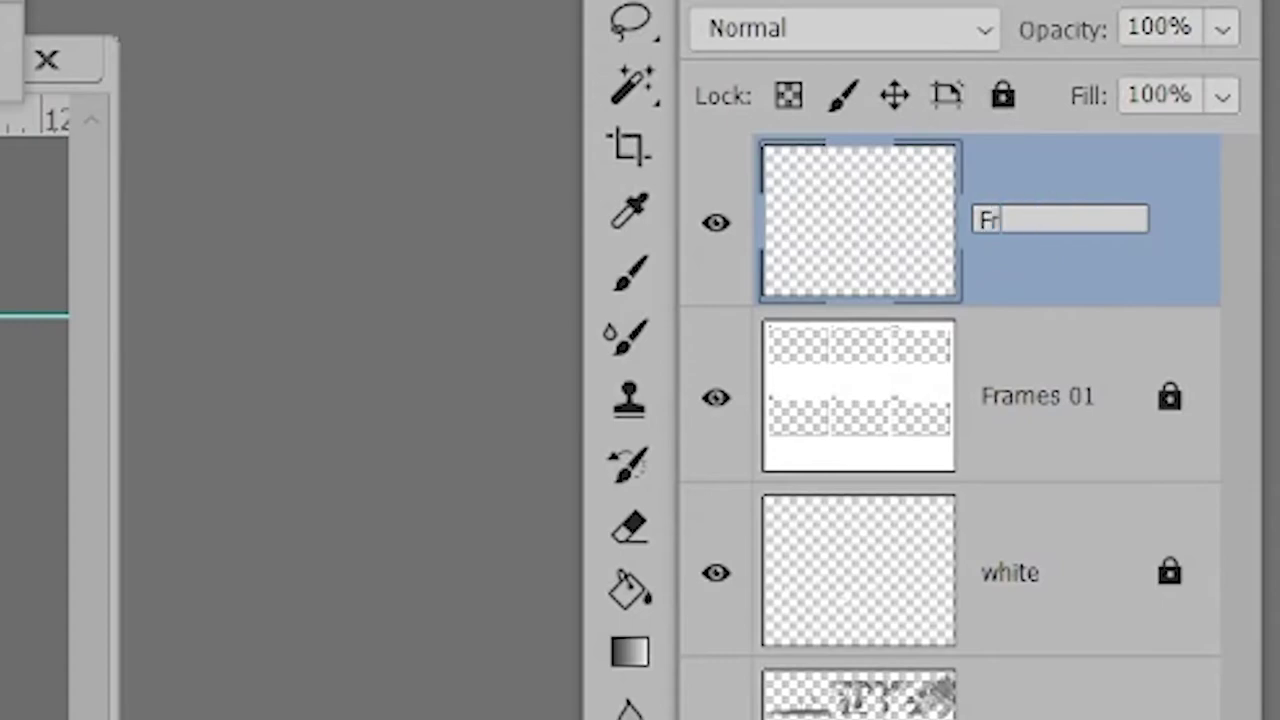
type("ames 02")
key("Return")
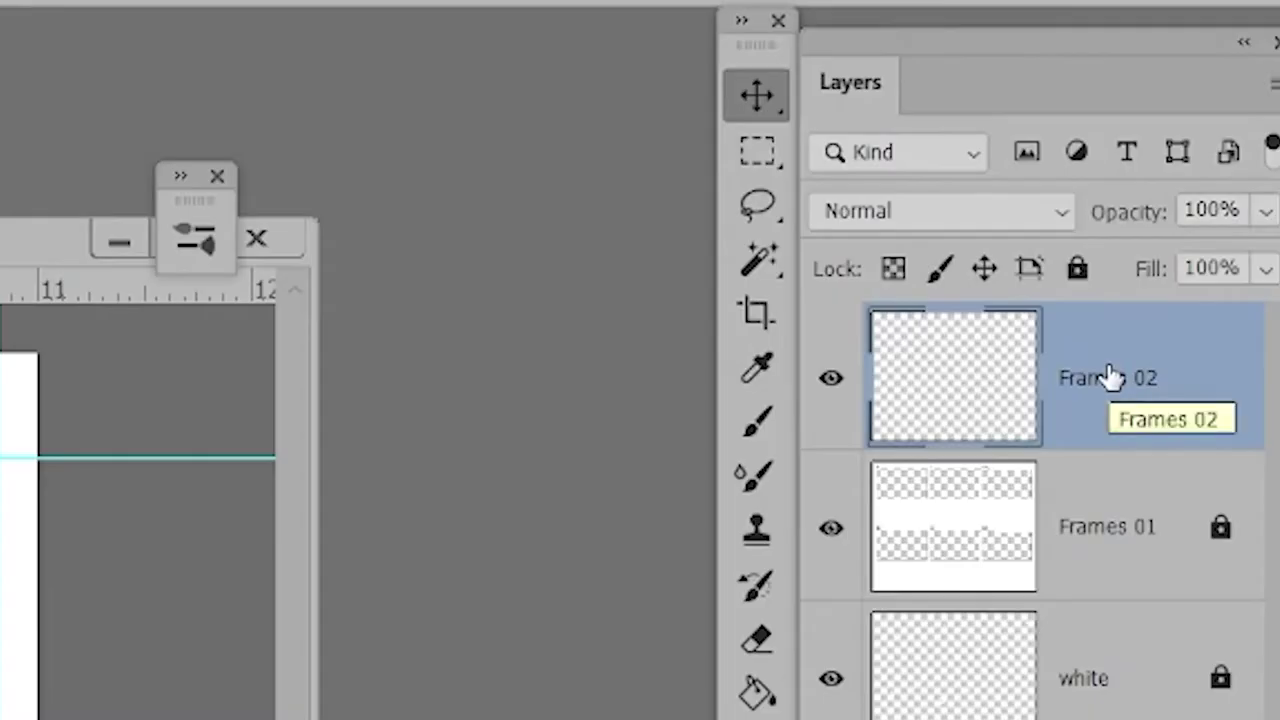
Step: Draw a black 3 px centered stroke around a rectangular selection of panel 2 and deselect
left_click(774, 147)
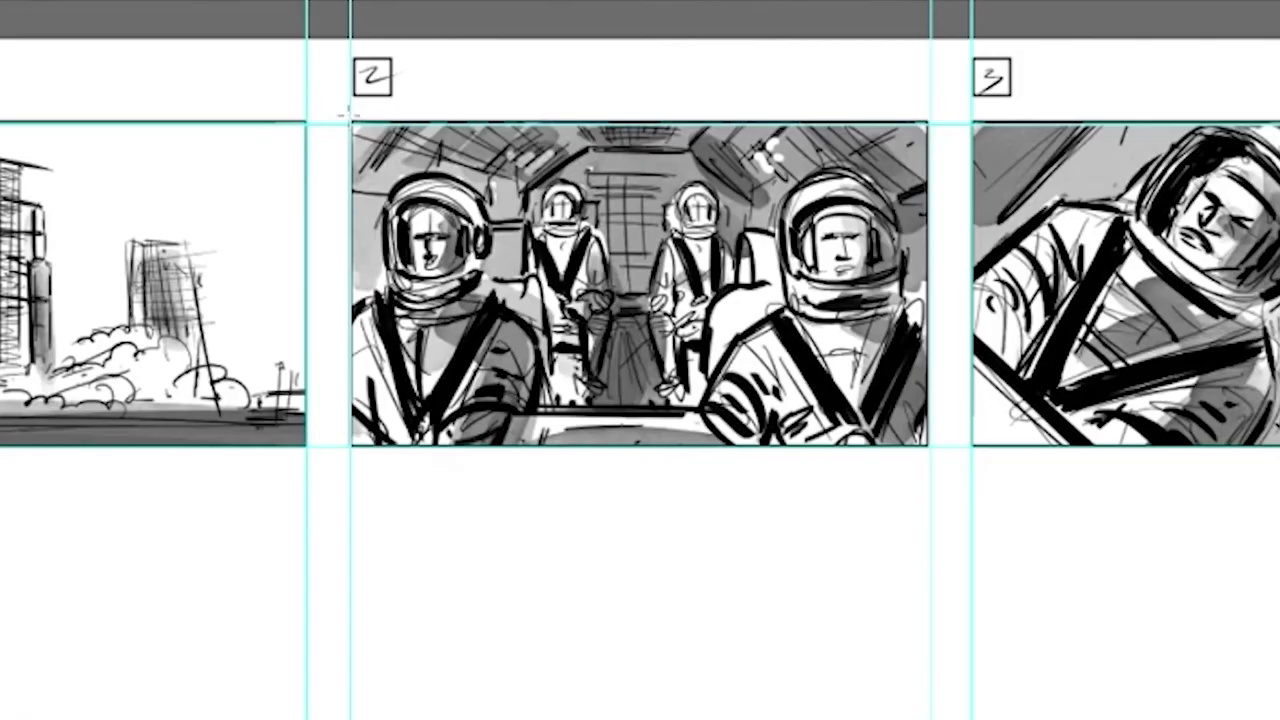
left_click_drag(350, 118, 926, 446)
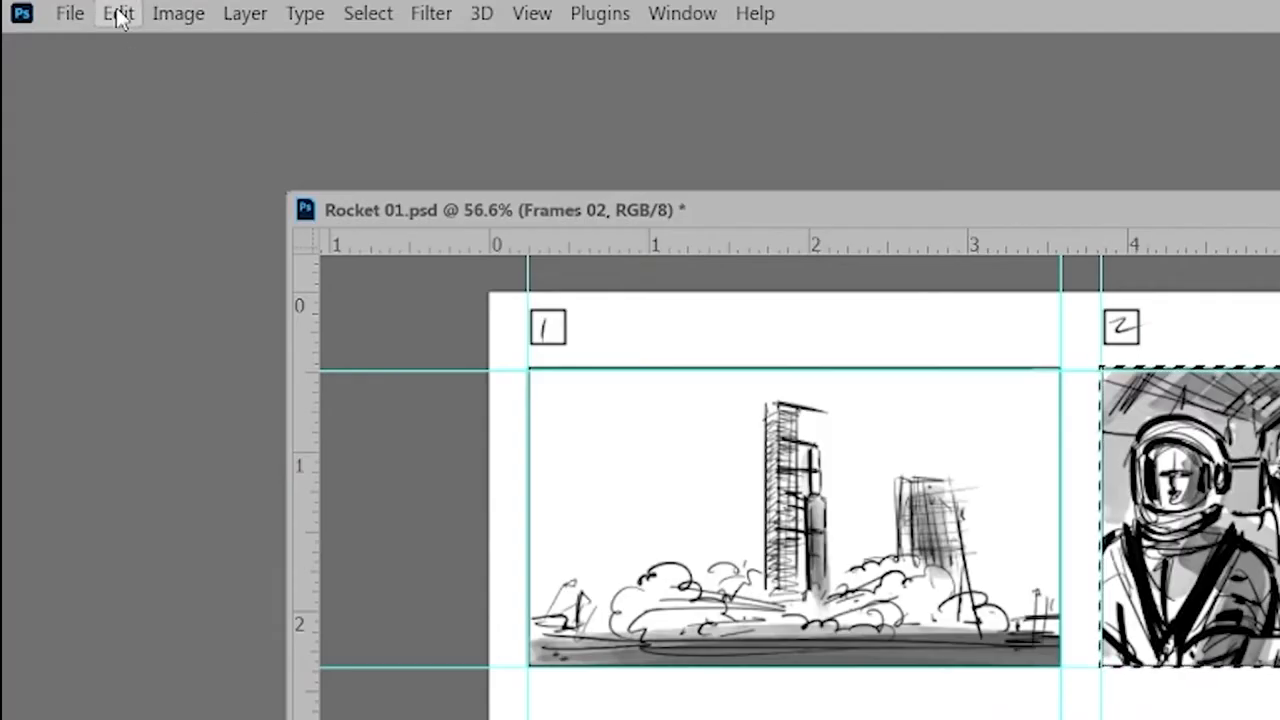
left_click(118, 14)
left_click(337, 506)
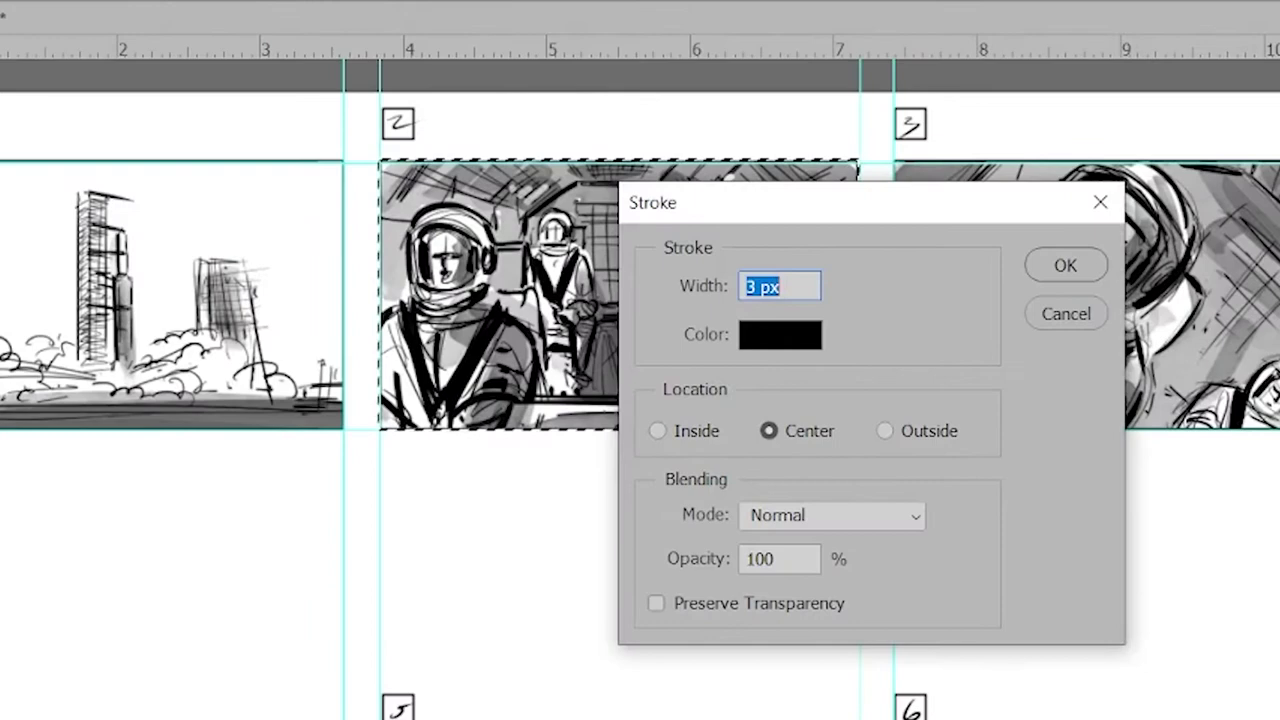
left_click(1066, 265)
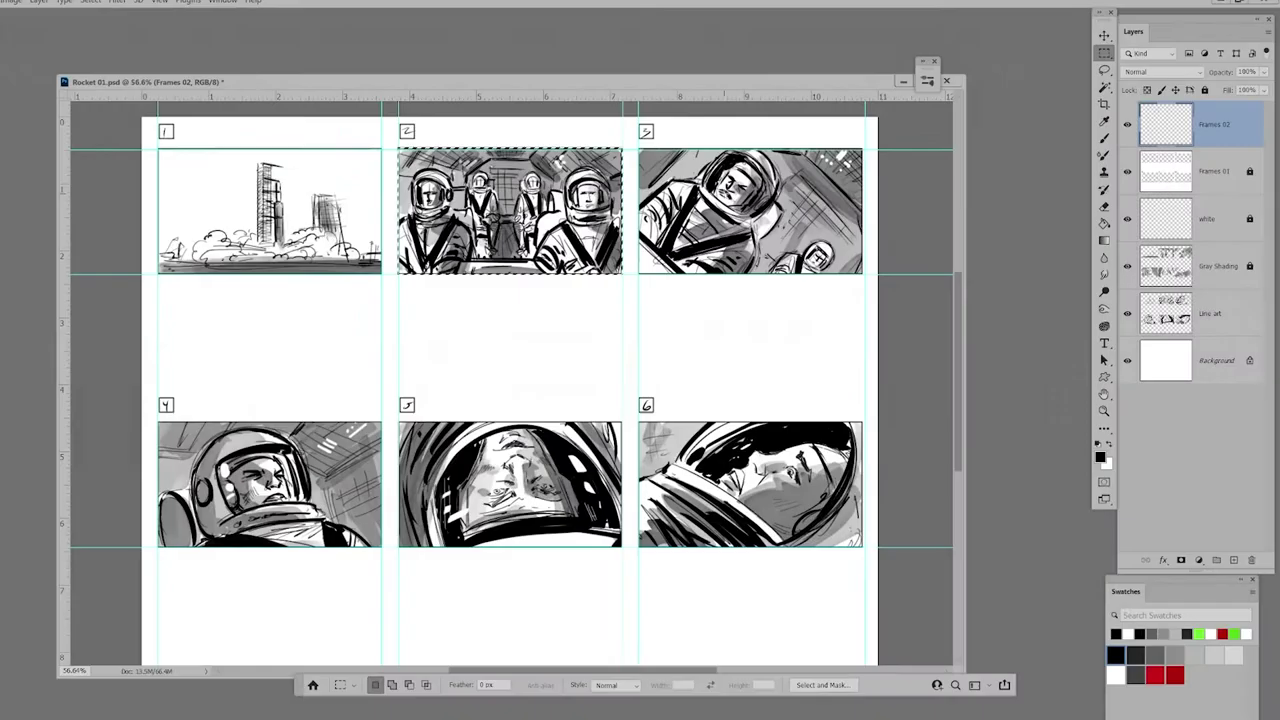
key("ctrl+d")
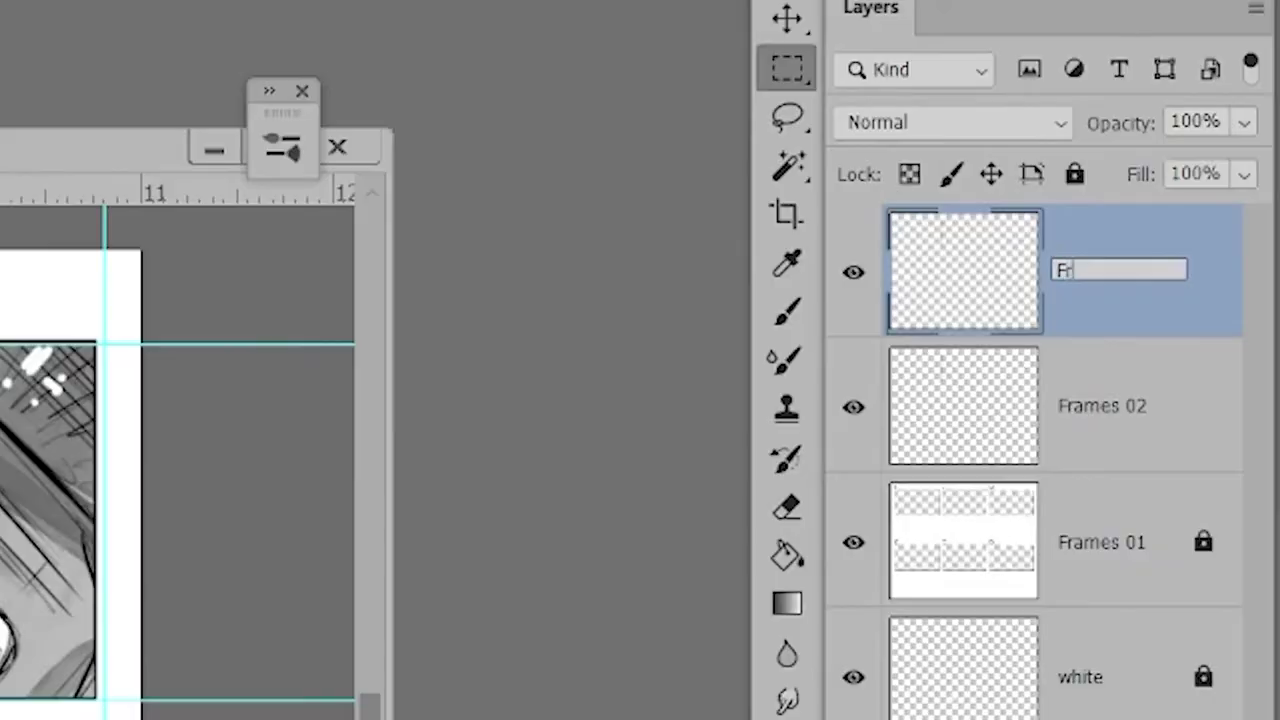
Step: Name the top layer Frames 03 and offset the two panel 2 outlines, one up-left and the other slightly left
type("ames 03")
key("Return")
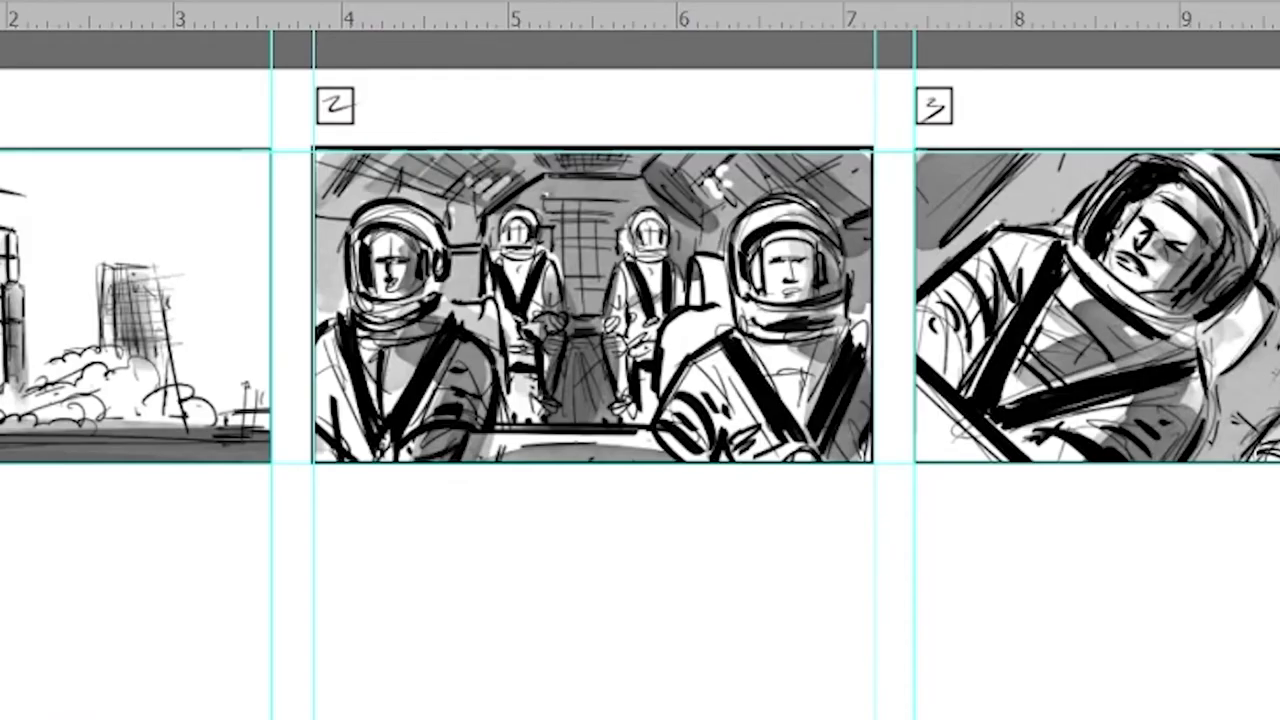
mouse_move(881, 521)
left_mouse_down()
mouse_move(846, 512)
mouse_move(872, 520)
left_mouse_up()
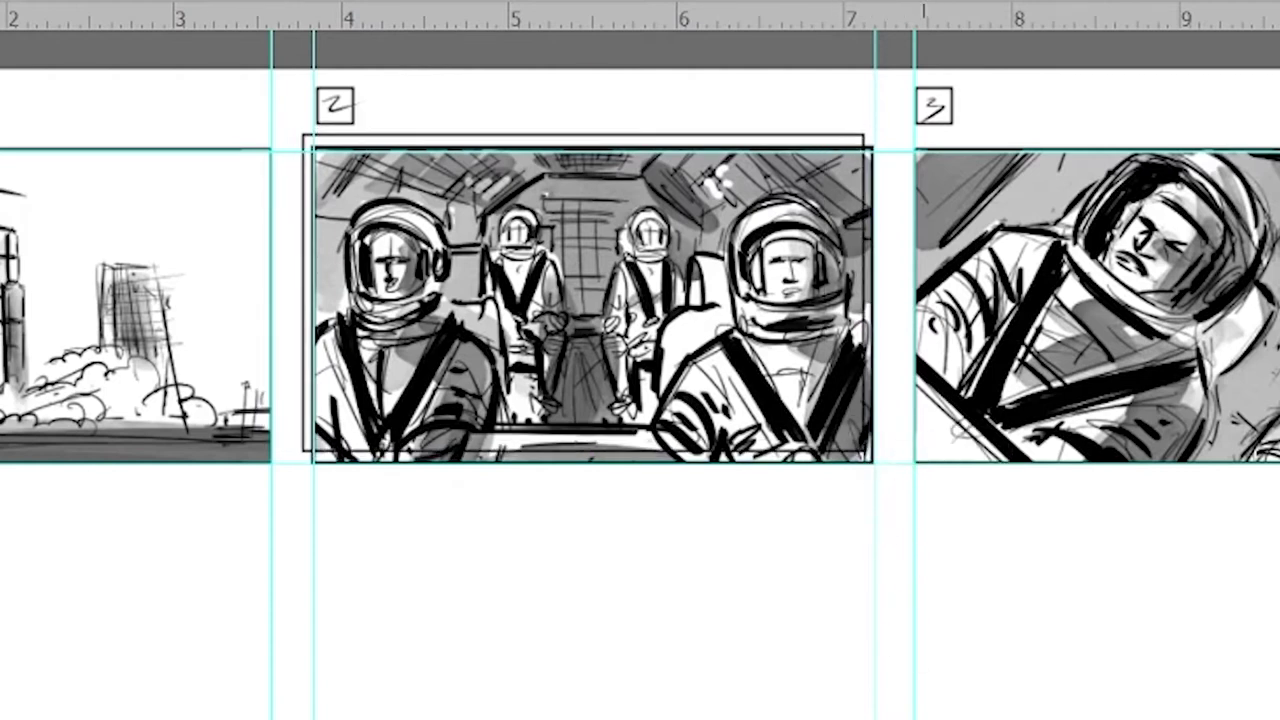
left_click_drag(951, 656, 919, 579)
Step: Scale the Frames 03 outline up slightly so it extends past panel 2's lower and right edges
left_click(874, 463)
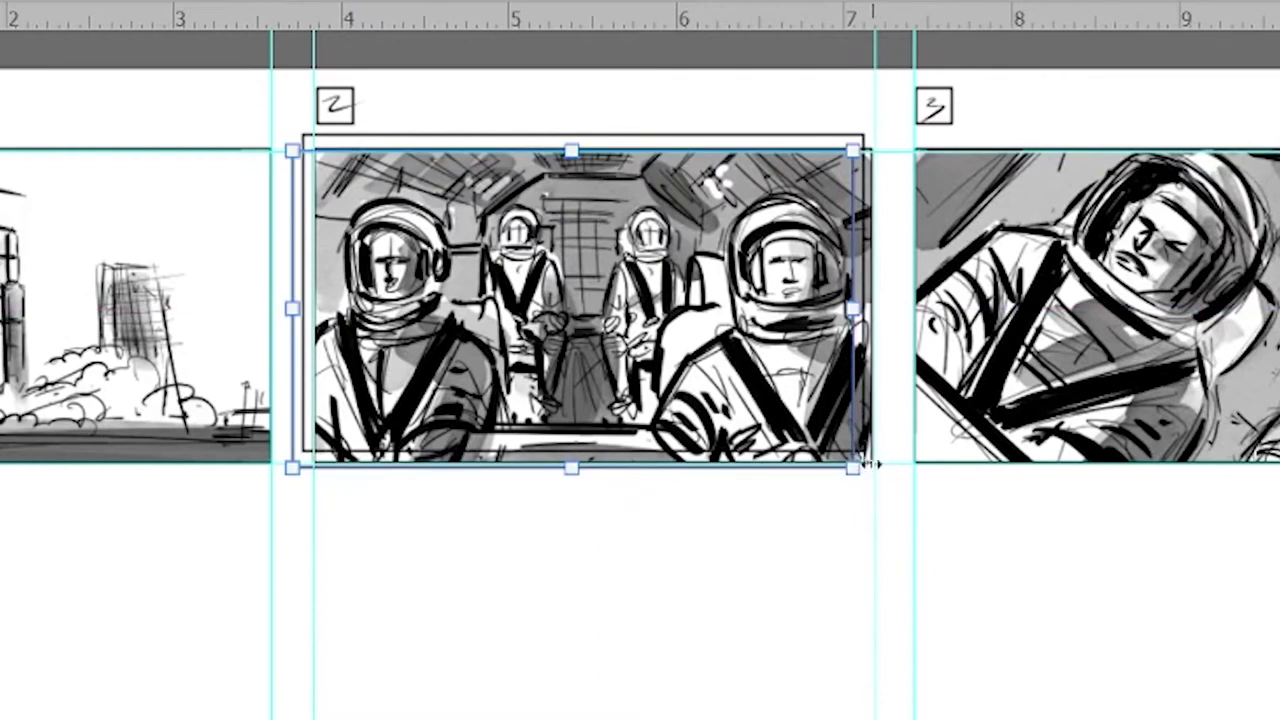
mouse_move(874, 463)
left_mouse_down()
mouse_move(894, 482)
mouse_move(868, 466)
left_mouse_up()
left_click(909, 515)
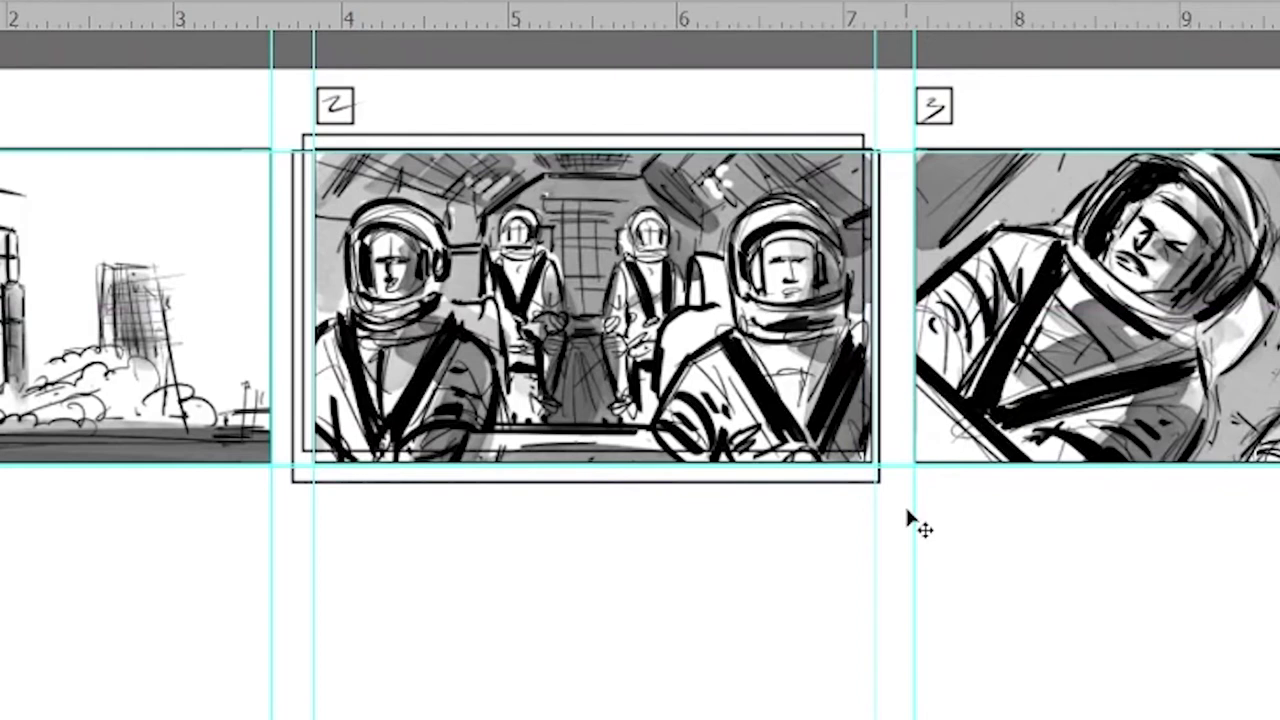
Step: Tilt the Frames 02 outline slightly counter-clockwise and the Frames 03 outline slightly clockwise around panel 2
left_click(840, 134)
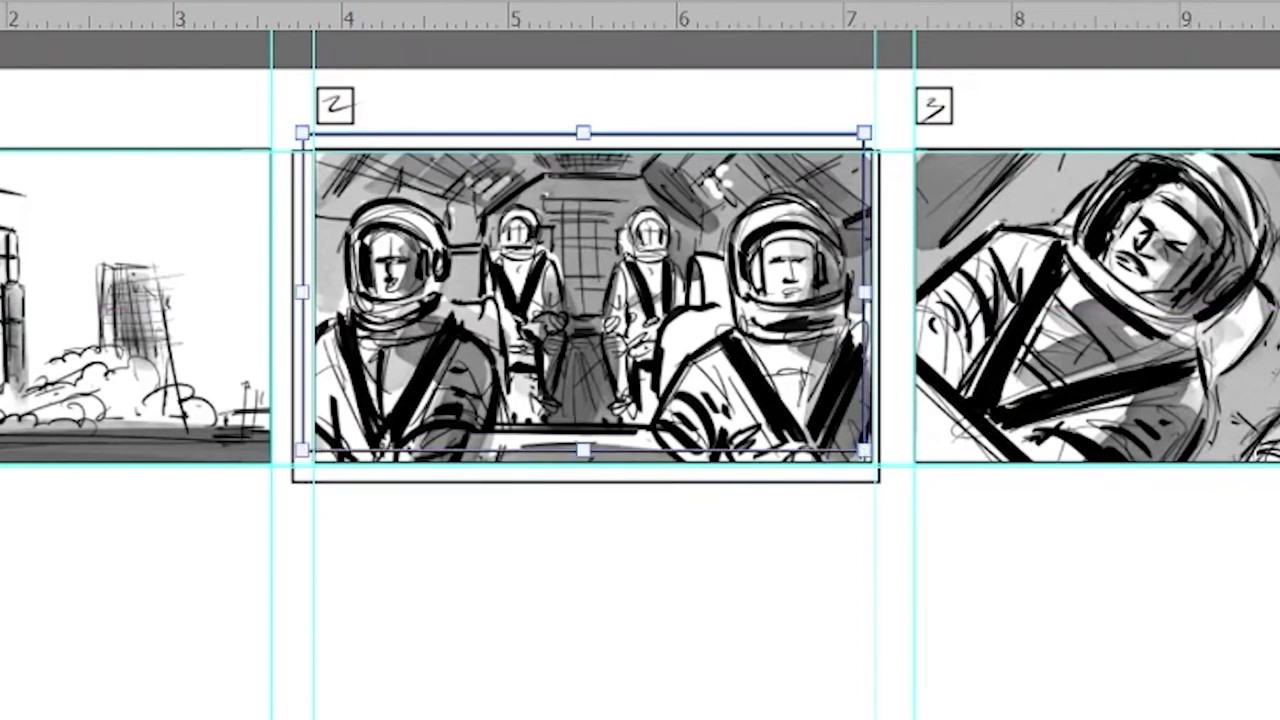
left_click_drag(894, 443, 896, 436)
left_click(913, 428)
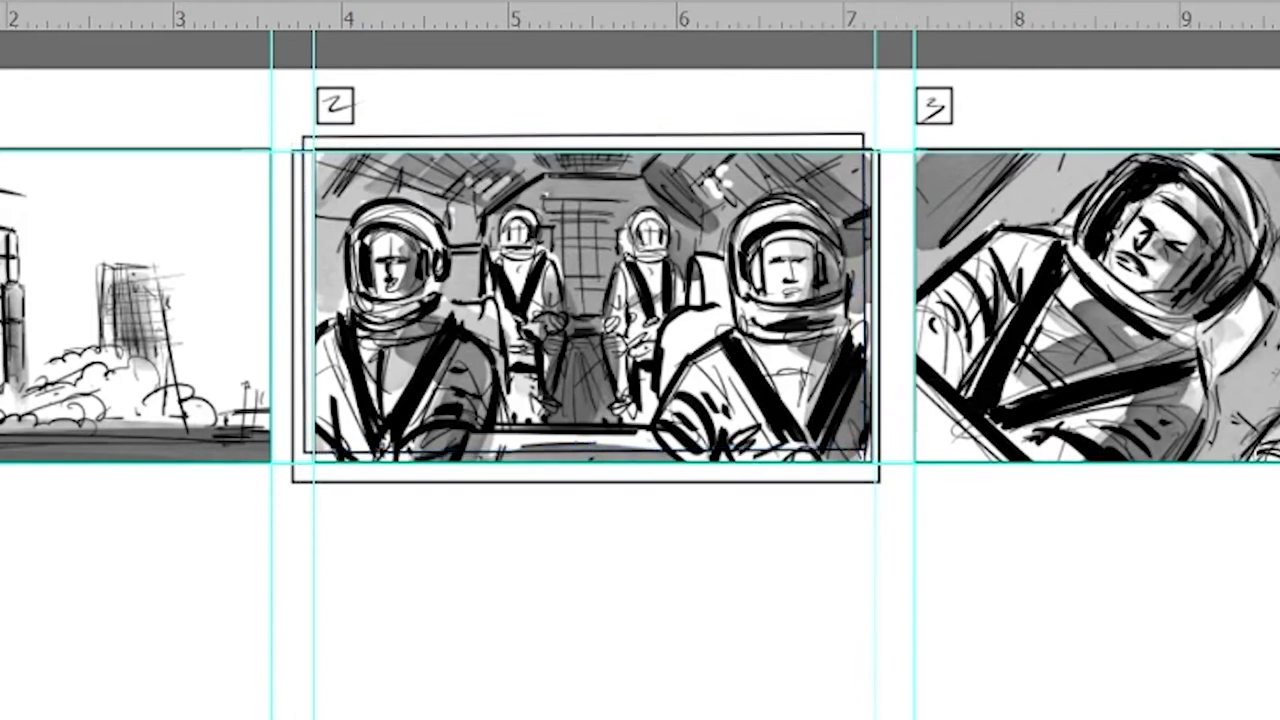
key("ctrl+t")
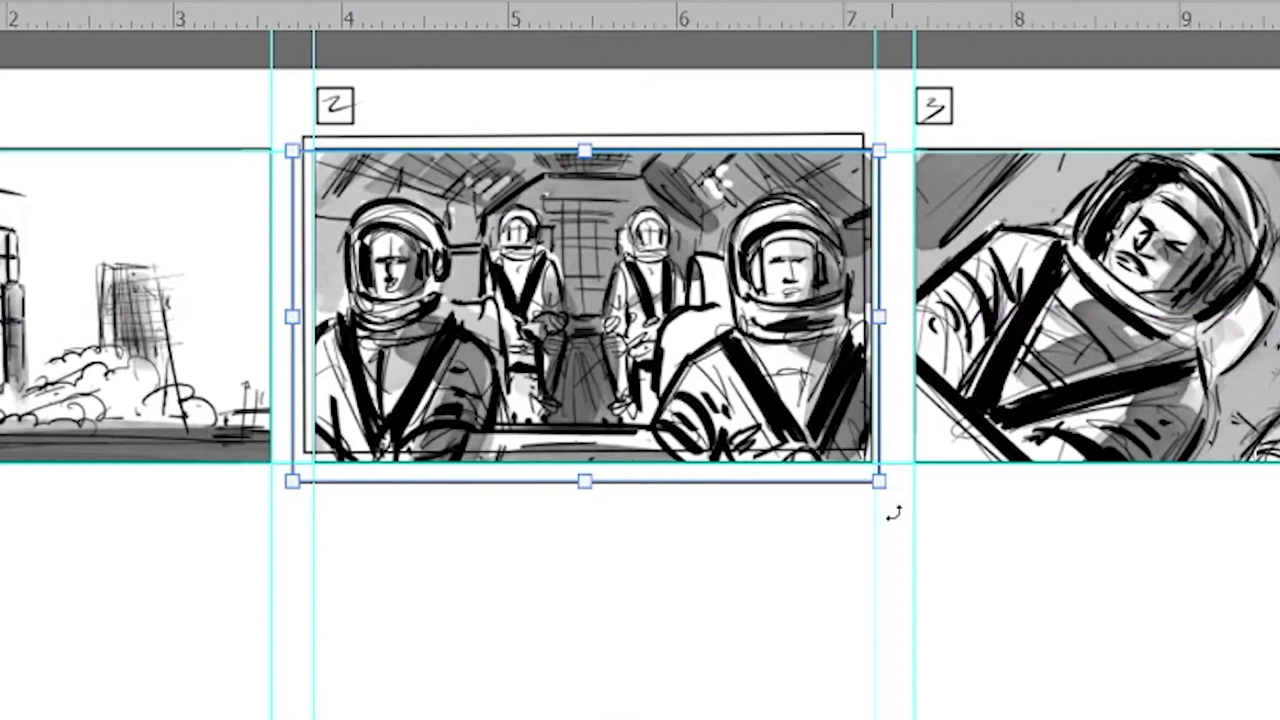
left_click_drag(896, 516, 892, 517)
left_click_drag(862, 421, 862, 416)
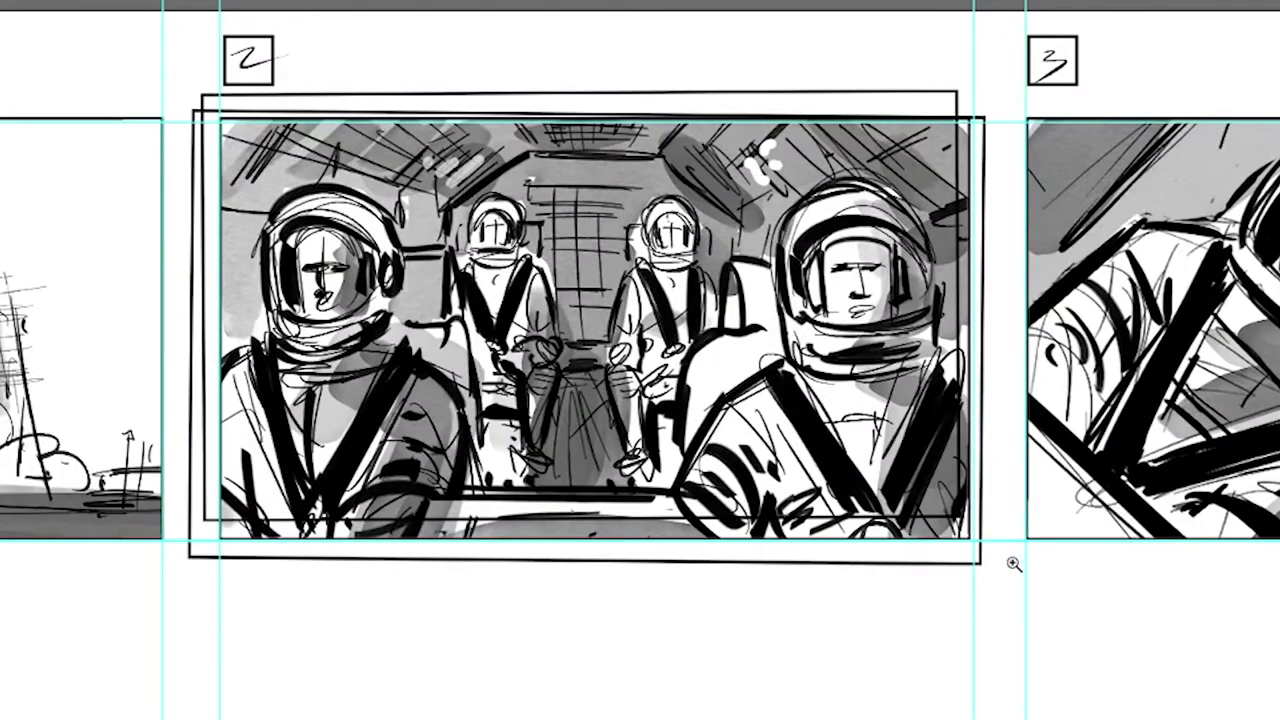
Step: Lower the opacity of the Frames 02 layer to 64%
left_click_drag(1014, 564, 1004, 571)
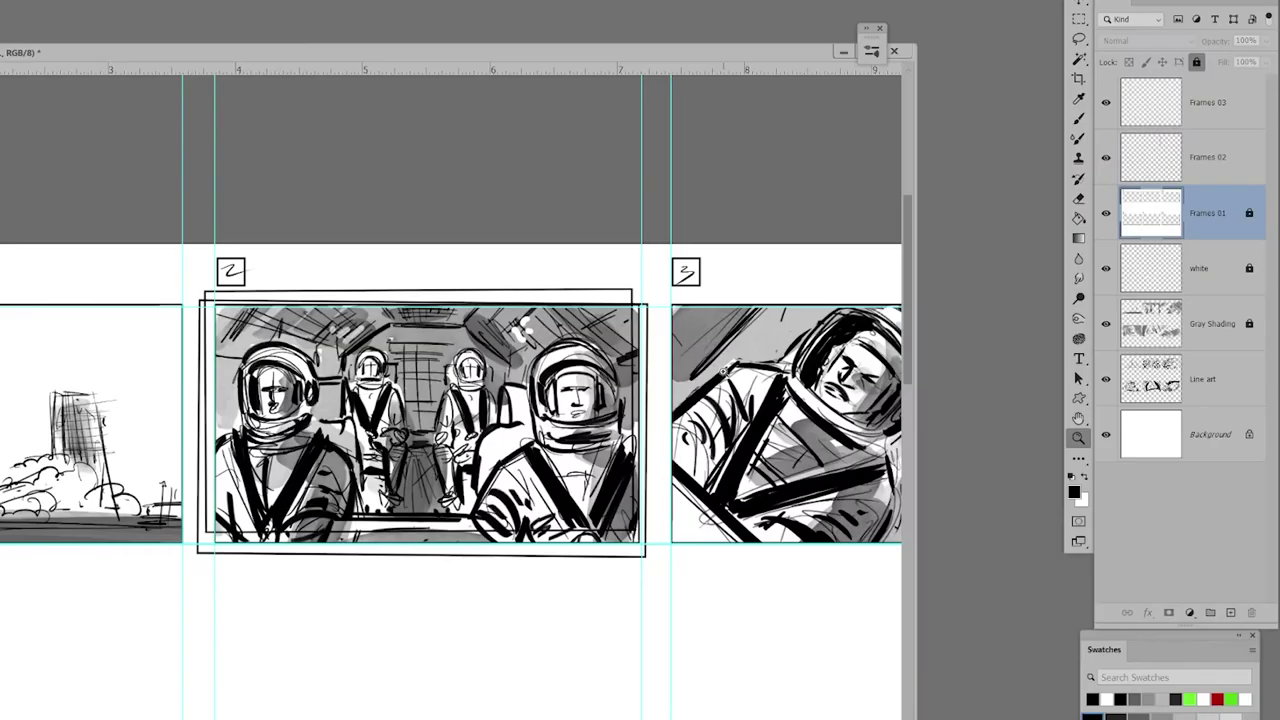
left_click(1227, 157)
left_click(1270, 41)
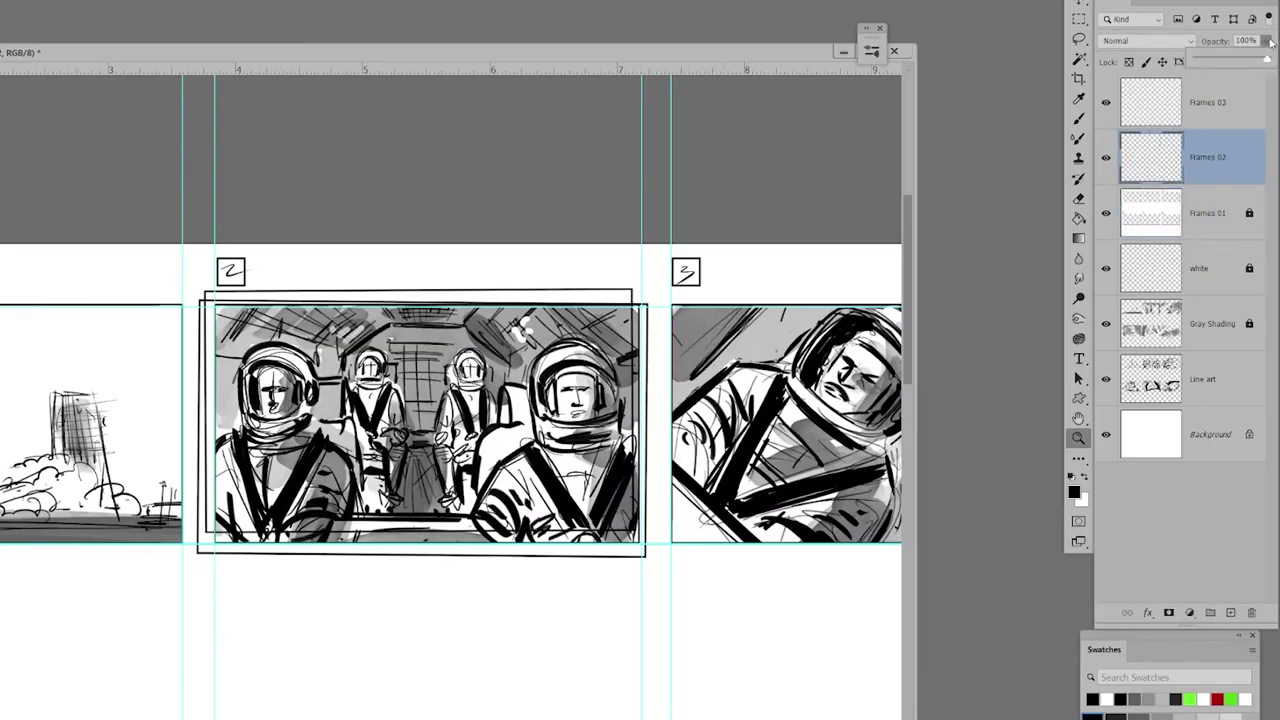
left_click_drag(1222, 64, 1238, 57)
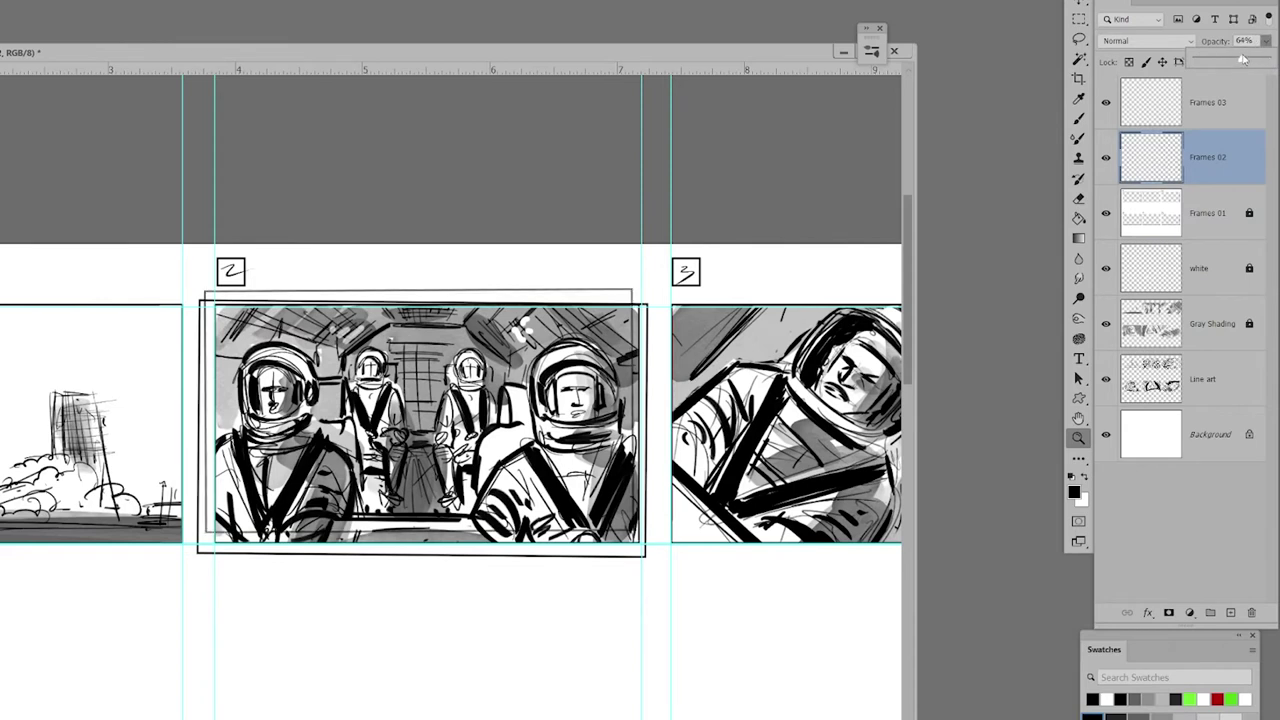
Step: Lower the opacity of the Frames 03 layer to 57%
left_click(1225, 107)
left_click(1266, 41)
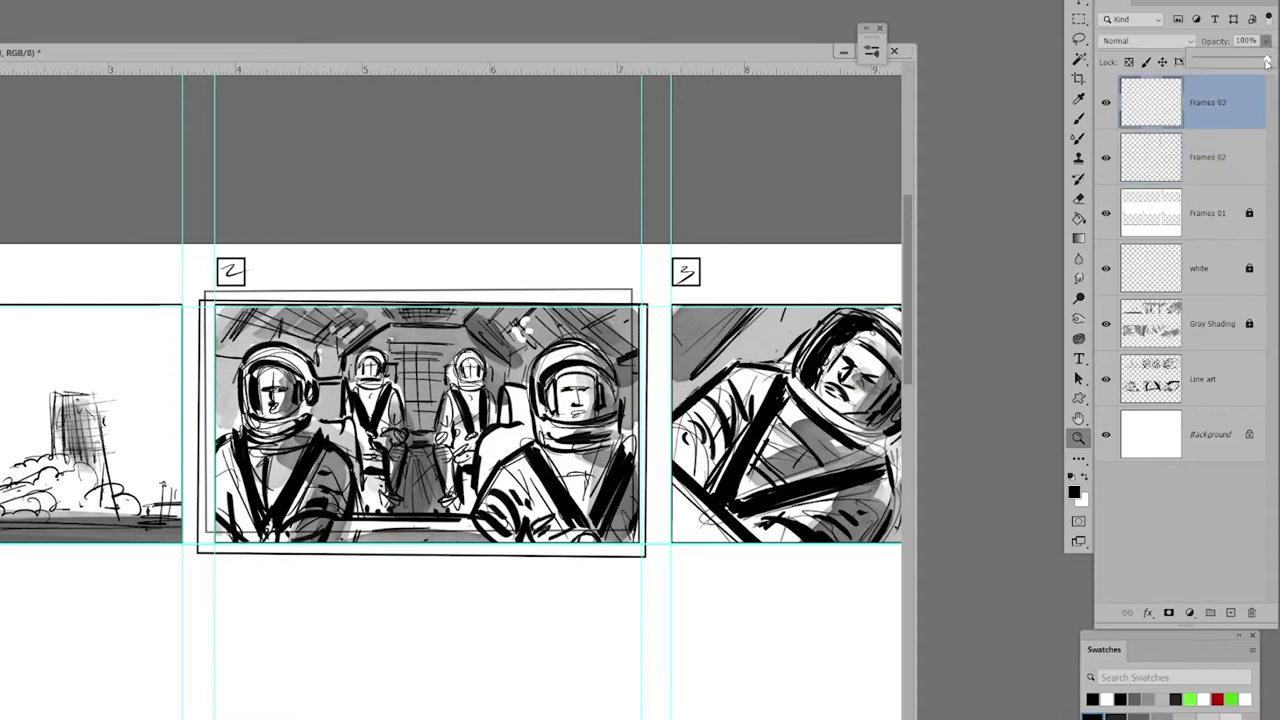
left_click(1219, 61)
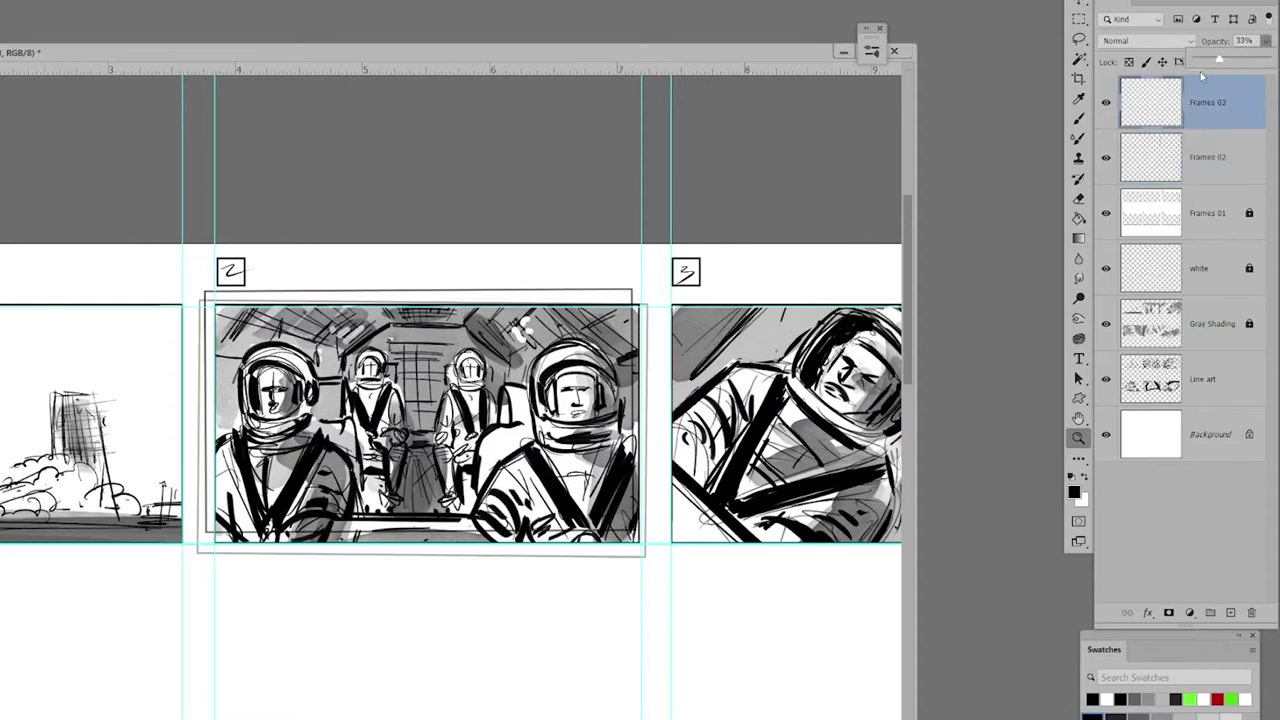
left_click_drag(1222, 66, 1239, 62)
Step: Merge the Frames 03 and Frames 02 layers into a single layer
key("alt+bracketleft")
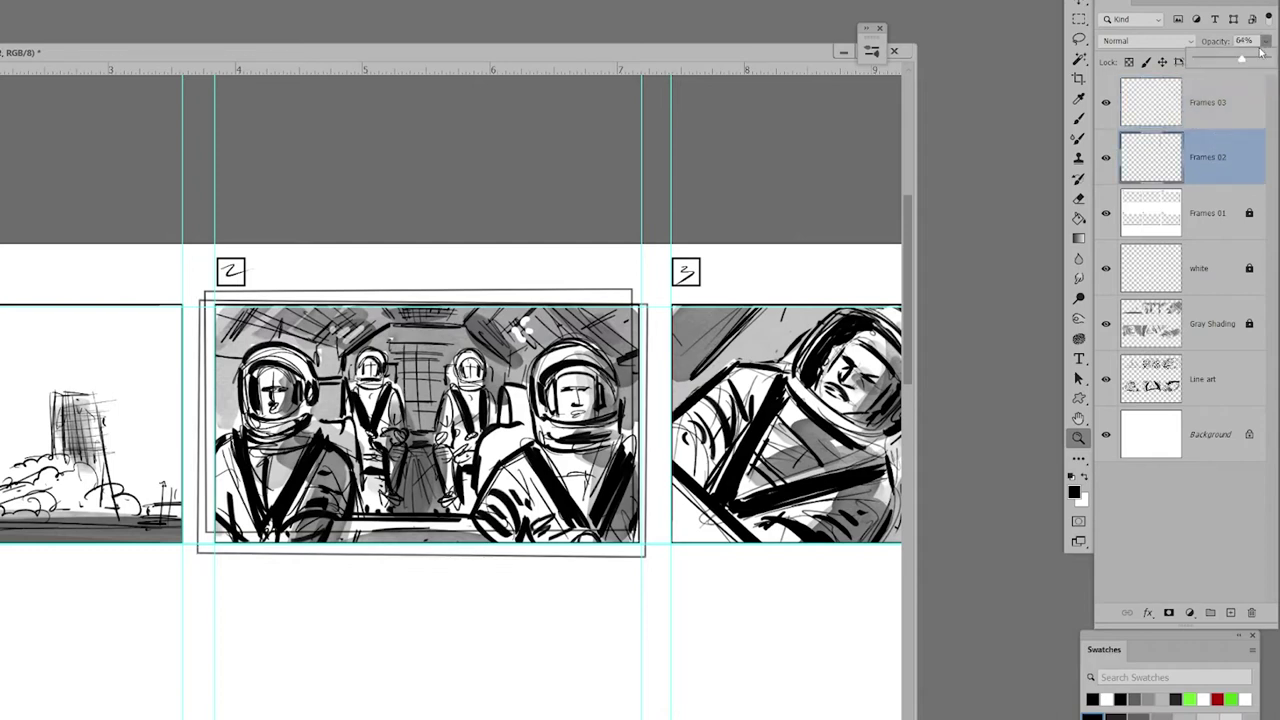
left_click(1227, 105)
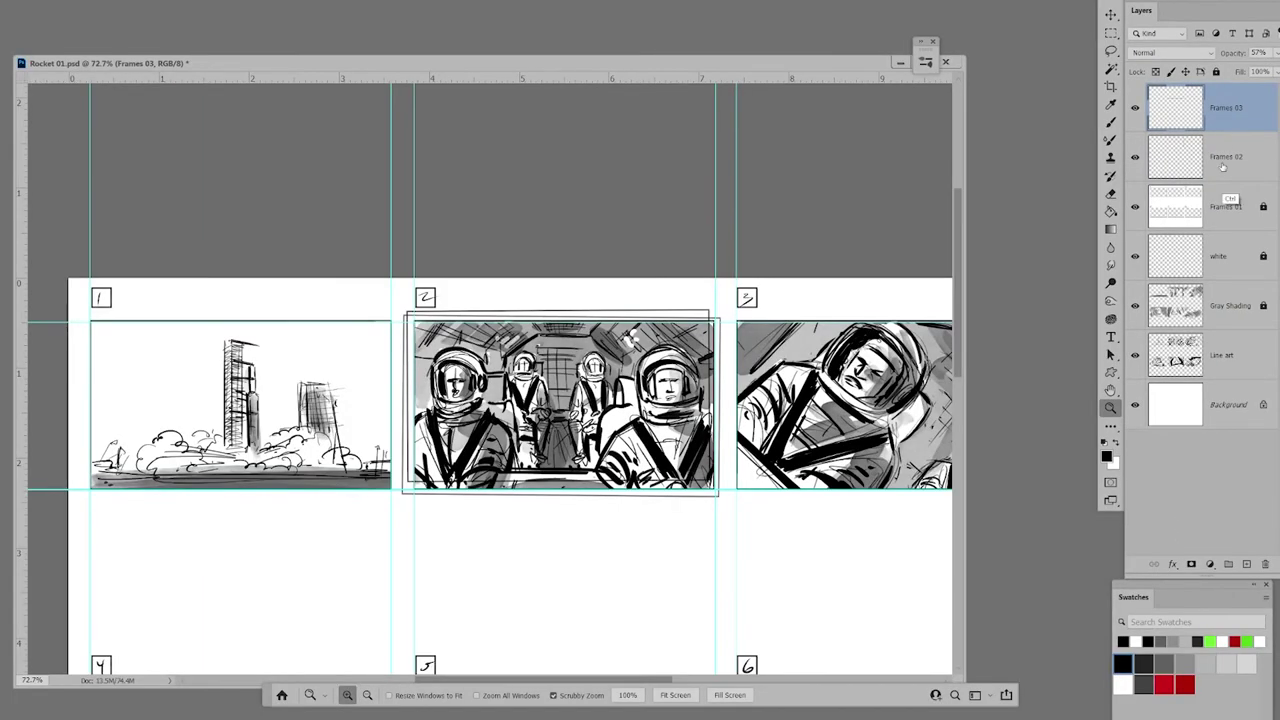
key("ctrl+e")
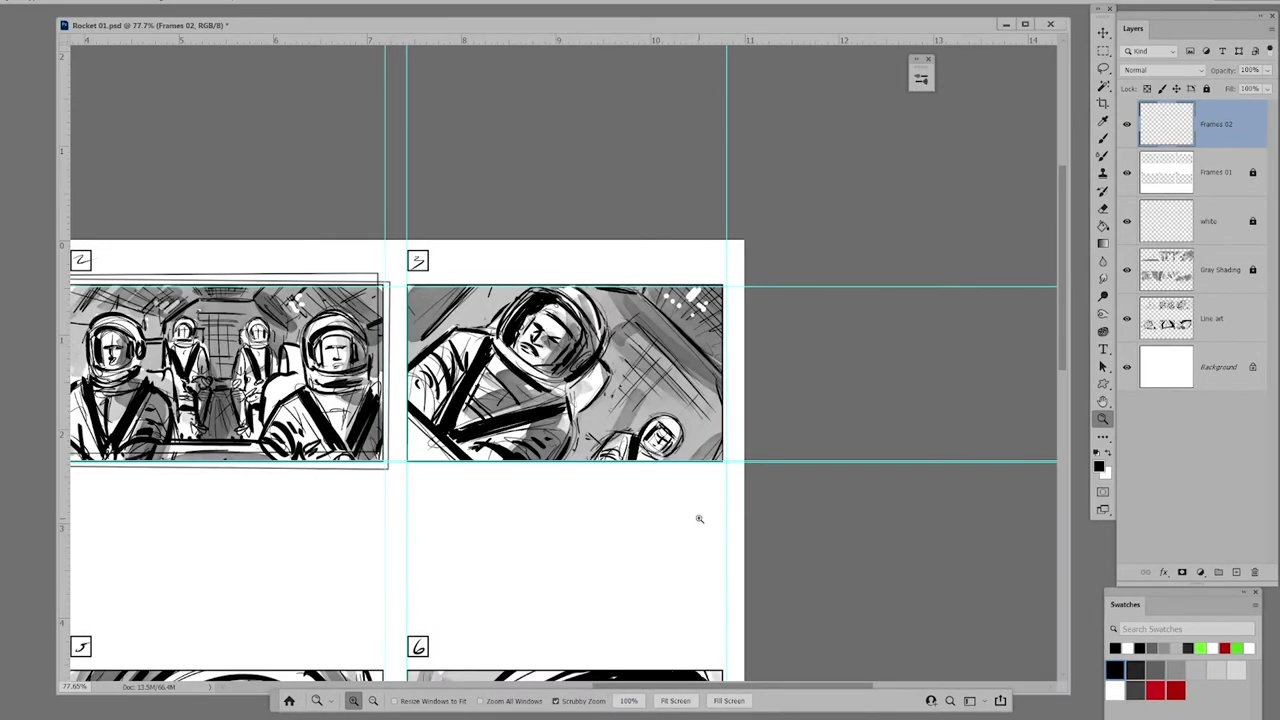
Step: Add a new layer, stroke a black rectangular border around panel 3 on it, and deselect
key("ctrl+shift+alt+n")
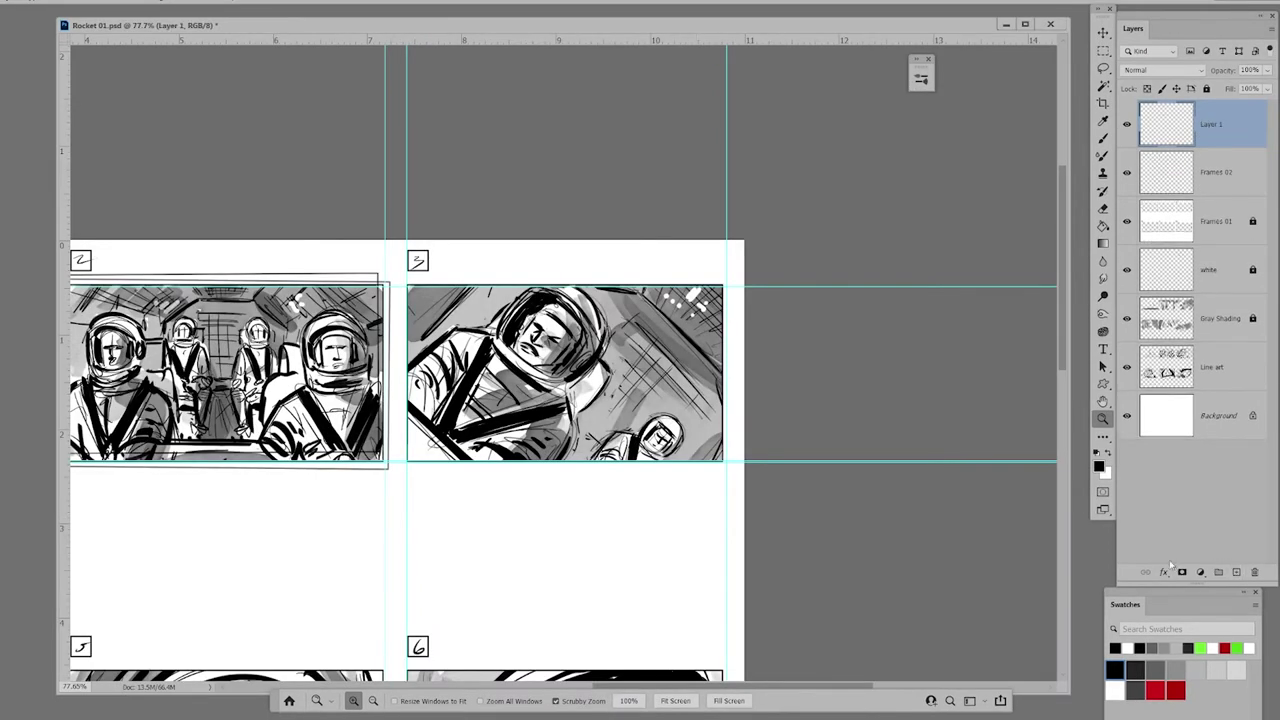
key("m")
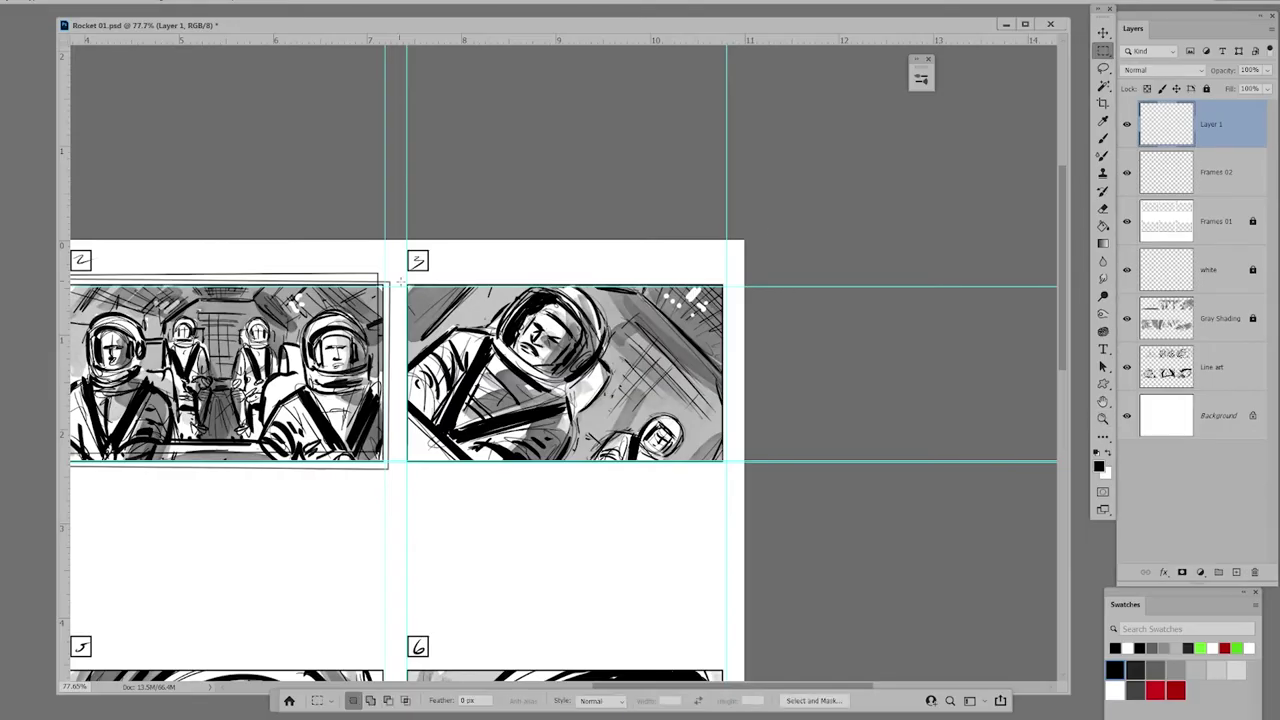
left_click_drag(407, 285, 723, 462)
key("alt+e")
key("s")
left_click(710, 200)
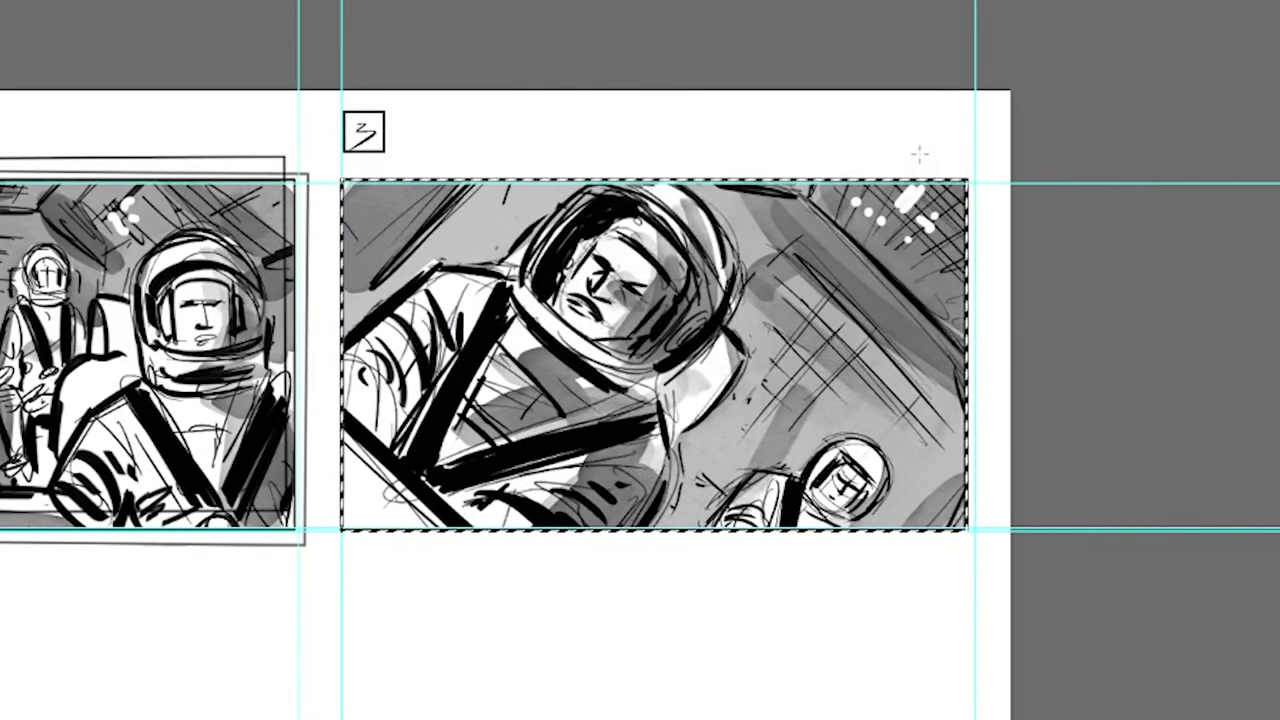
key("ctrl+d")
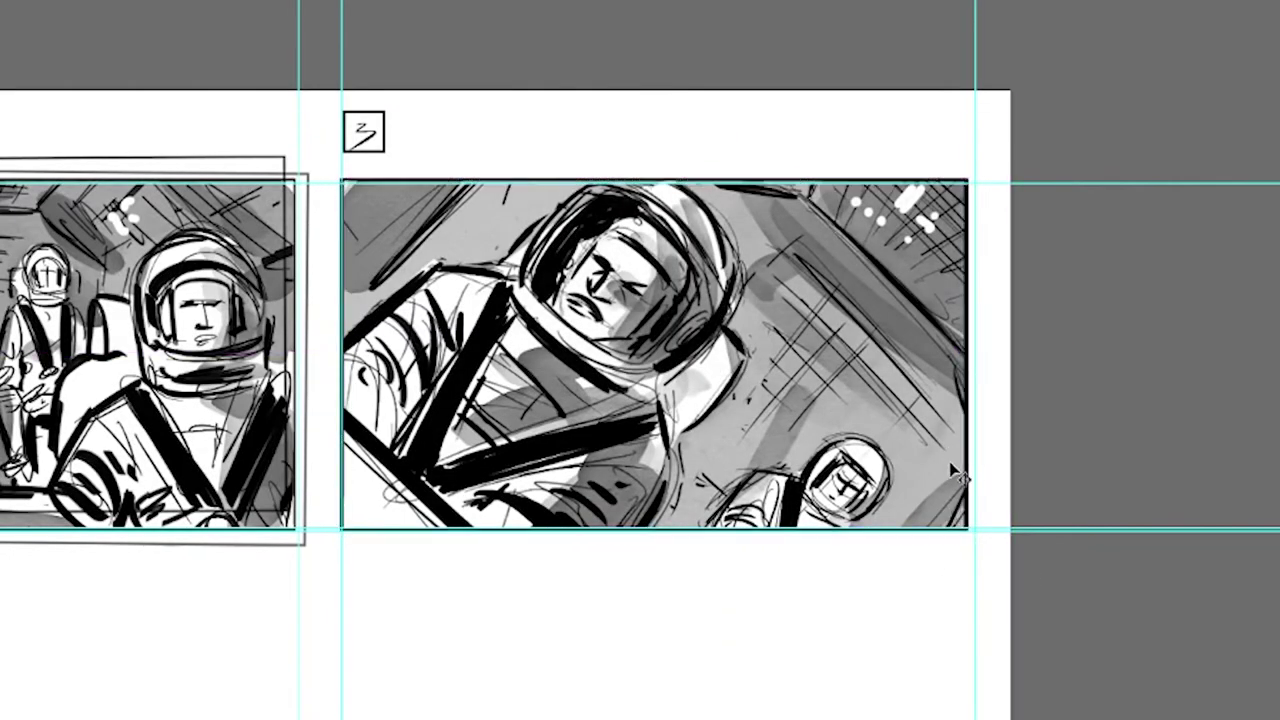
Step: Offset the duplicate outlines of panel 3 down-left and up-right, and tilt each one slightly
mouse_move(955, 478)
left_mouse_down()
mouse_move(946, 463)
mouse_move(971, 449)
mouse_move(901, 493)
mouse_move(938, 477)
left_mouse_up()
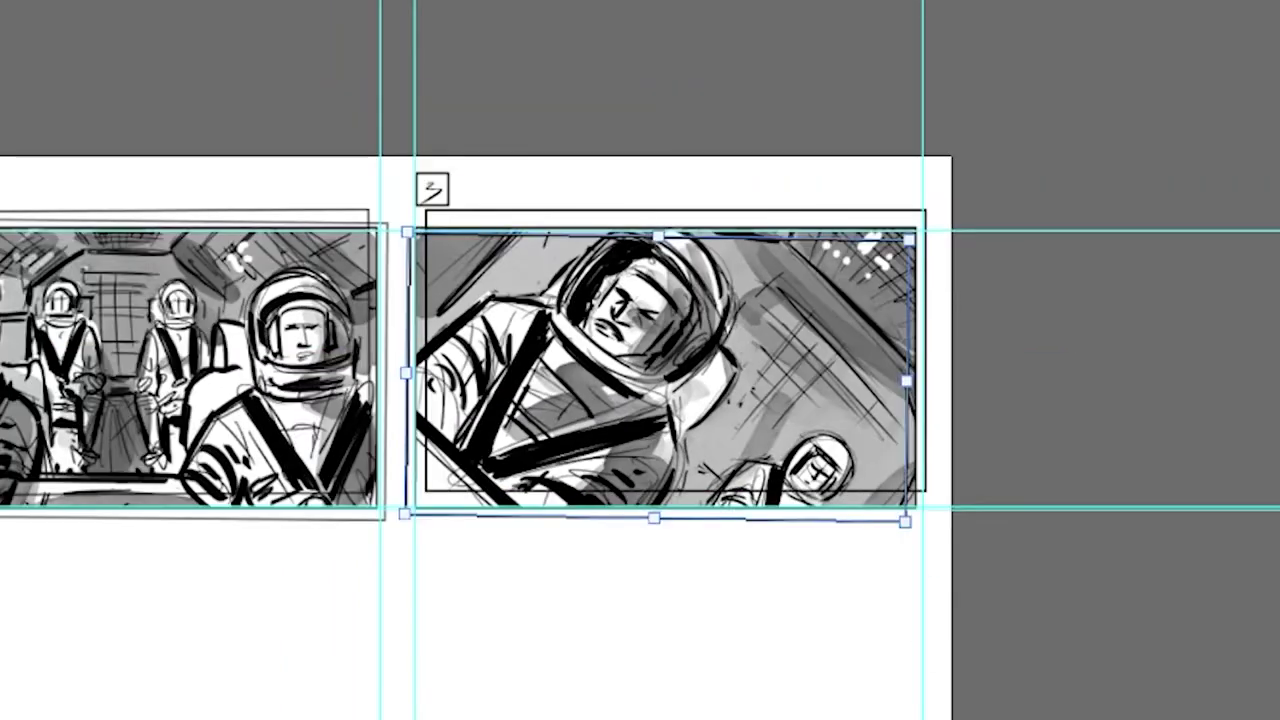
key("Return")
key("ctrl+t")
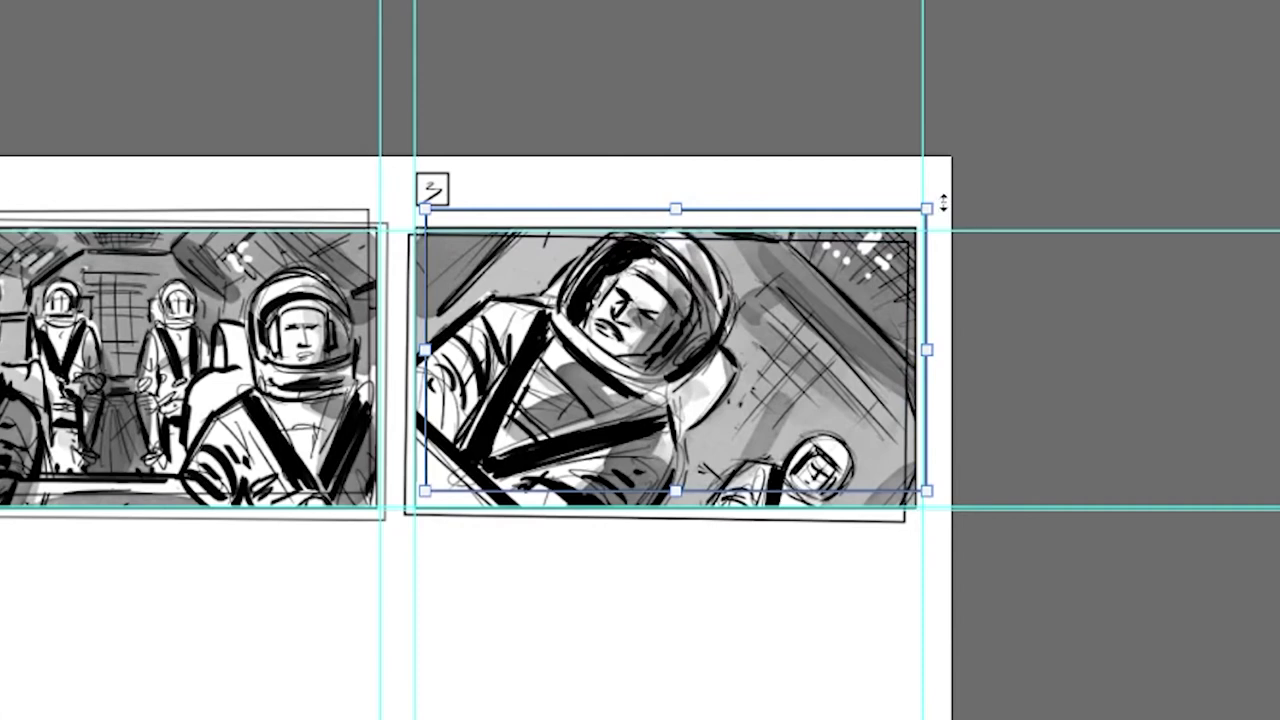
left_click_drag(944, 198, 942, 195)
key("Return")
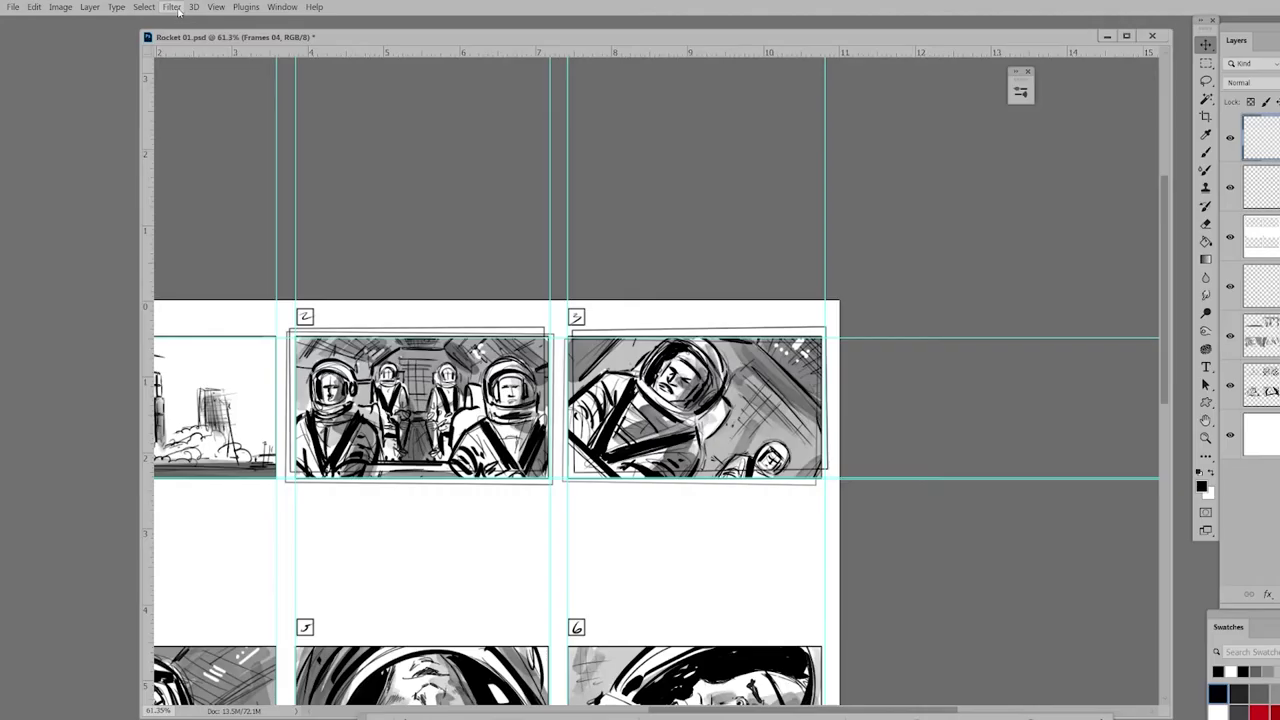
Step: Apply a Motion Blur to the Frames 04 outlines with an angle of 12° and a distance of 10 pixels
left_click(172, 7)
mouse_move(300, 171)
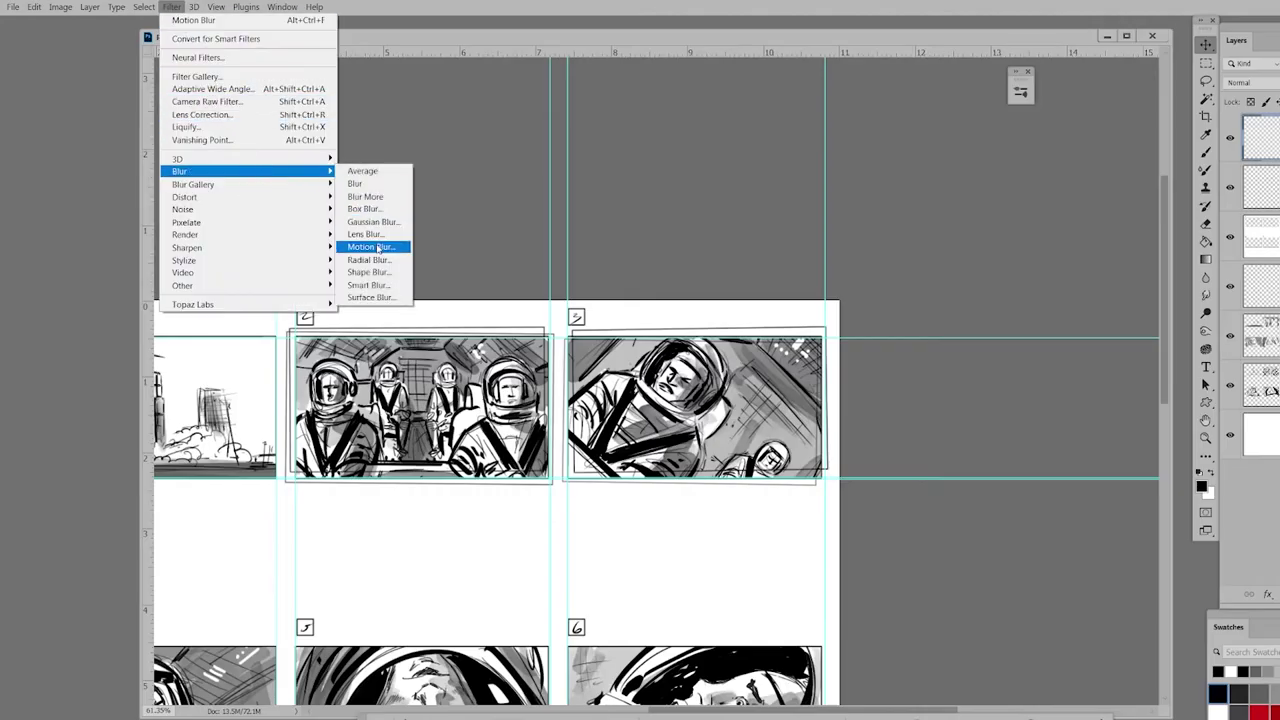
left_click(375, 247)
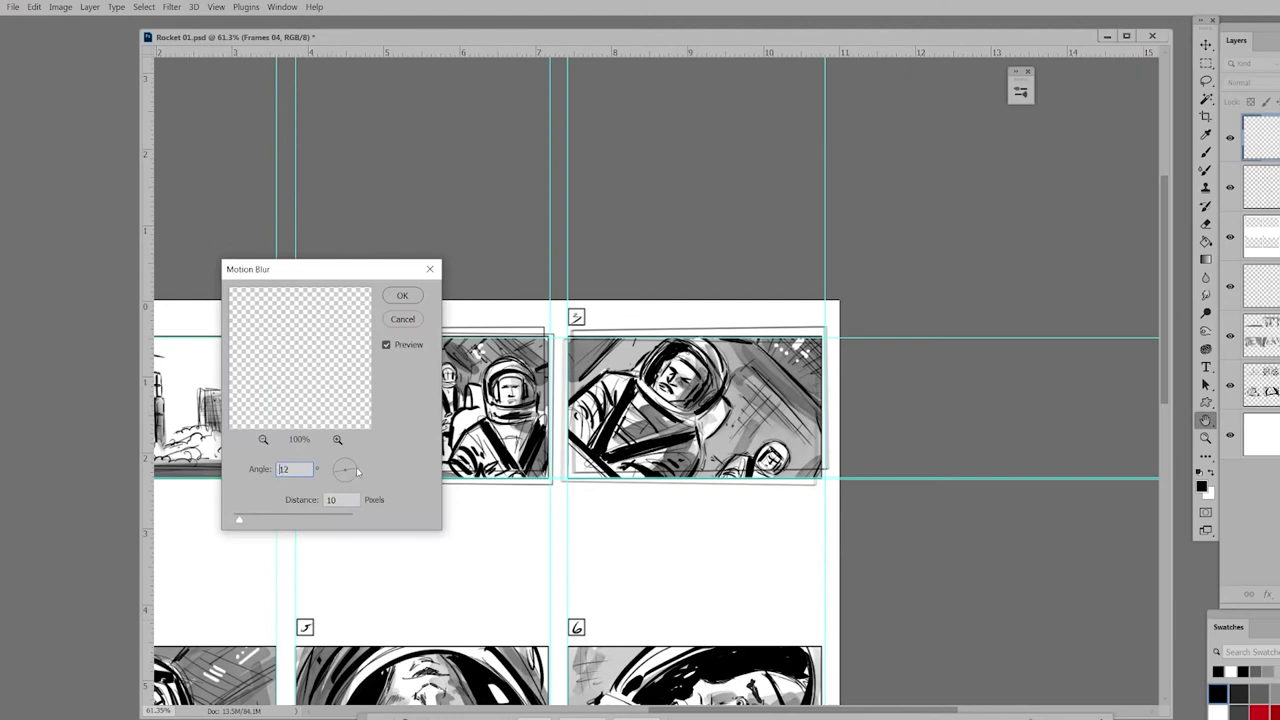
key("Tab")
key("Return")
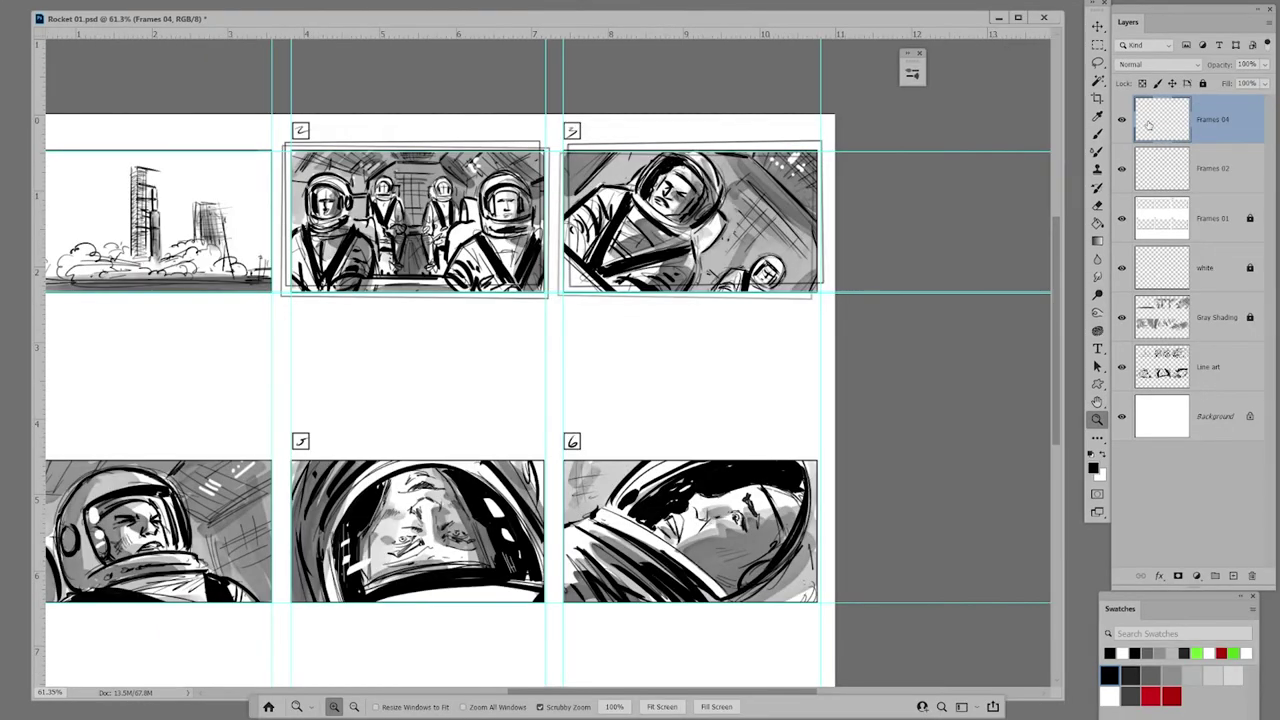
Step: Duplicate the Frames 04 layer three times
left_click(1207, 167)
left_click(1220, 137)
key("ctrl+j")
key("ctrl+j")
key("ctrl+j")
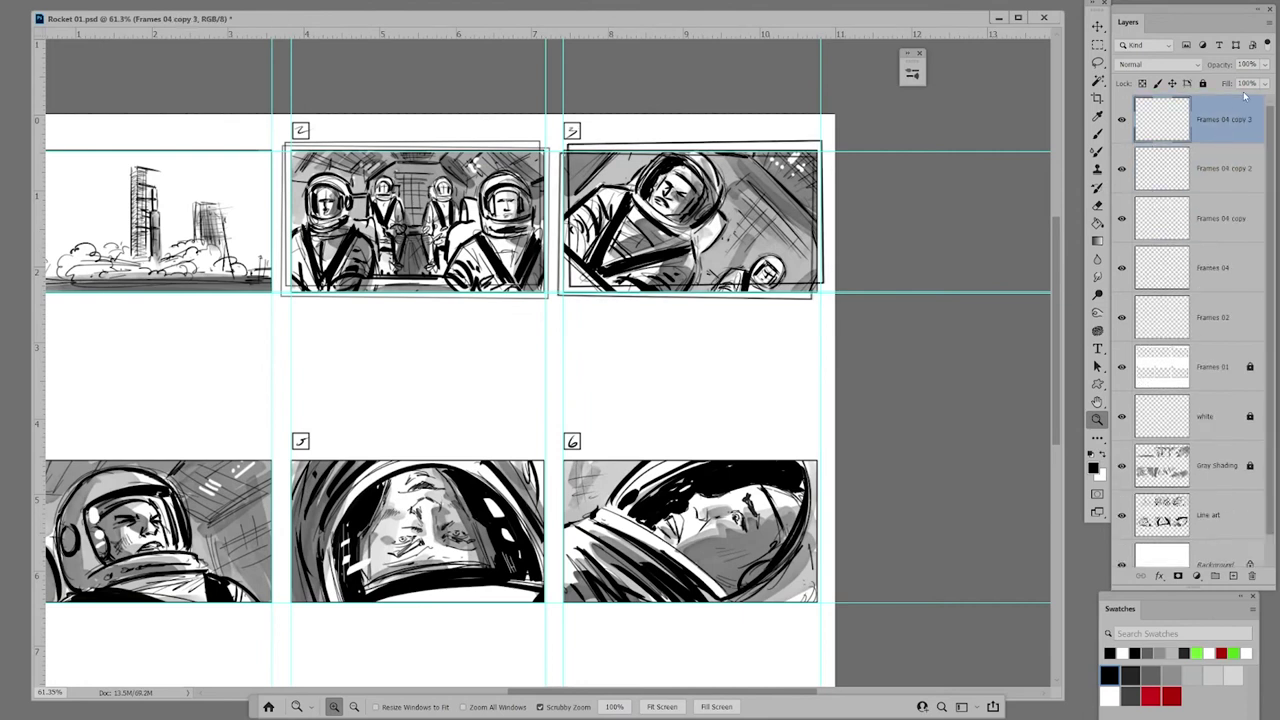
Step: Move the Frames 04 copy outlines from panel 3 to surround panel 4
left_click(1221, 220)
key("v")
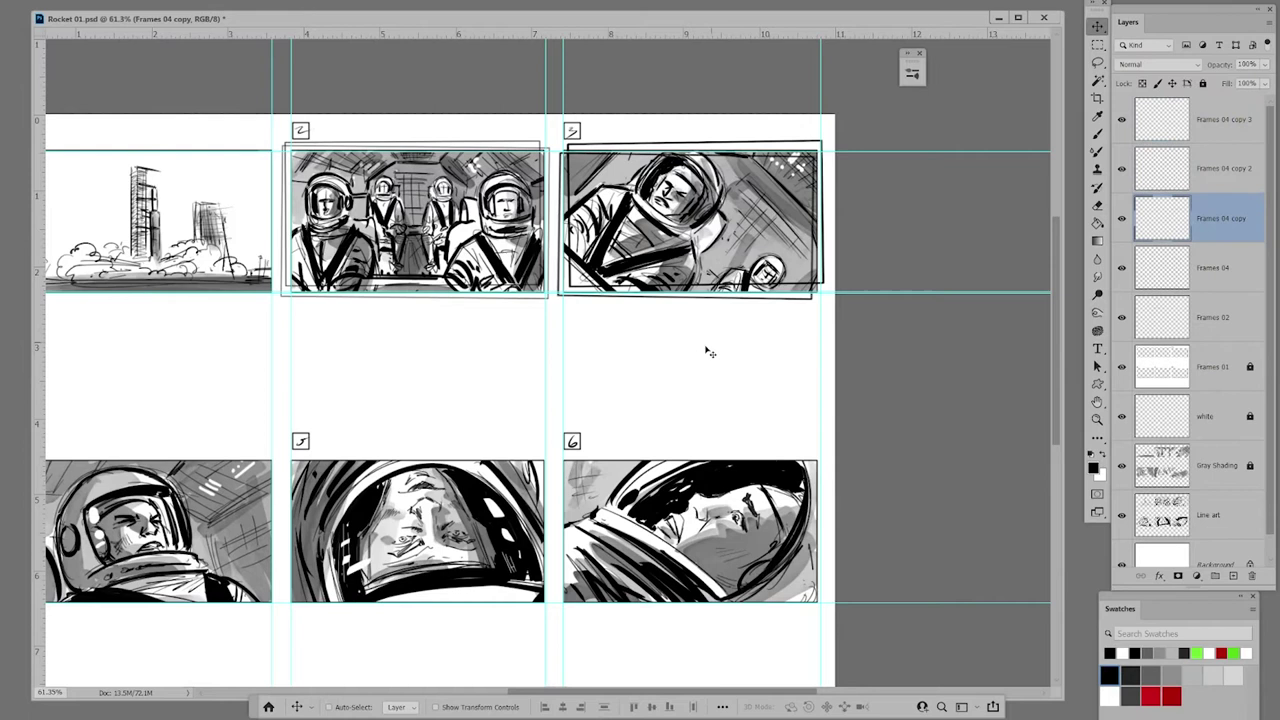
left_click_drag(707, 351, 218, 625)
left_click_drag(480, 638, 729, 626)
left_click_drag(611, 600, 558, 630)
Step: Move the Frames 04 copy 2 outlines around panel 5 and the Frames 04 copy 3 outlines around panel 6
left_click(1227, 173)
left_click_drag(988, 291, 724, 600)
left_click(1226, 123)
left_click_drag(807, 364, 807, 652)
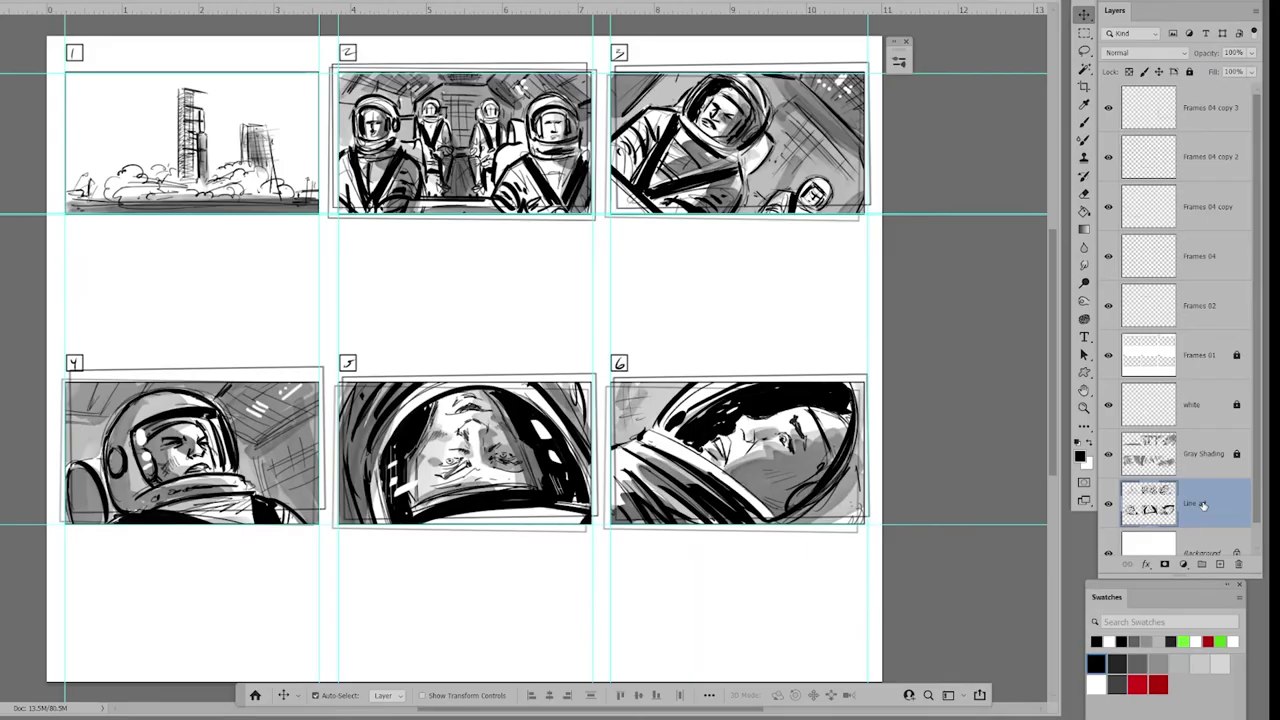
Step: Duplicate the Line art layer and delete the drawings of panels 1 and 2 from the copy
key("ctrl+j")
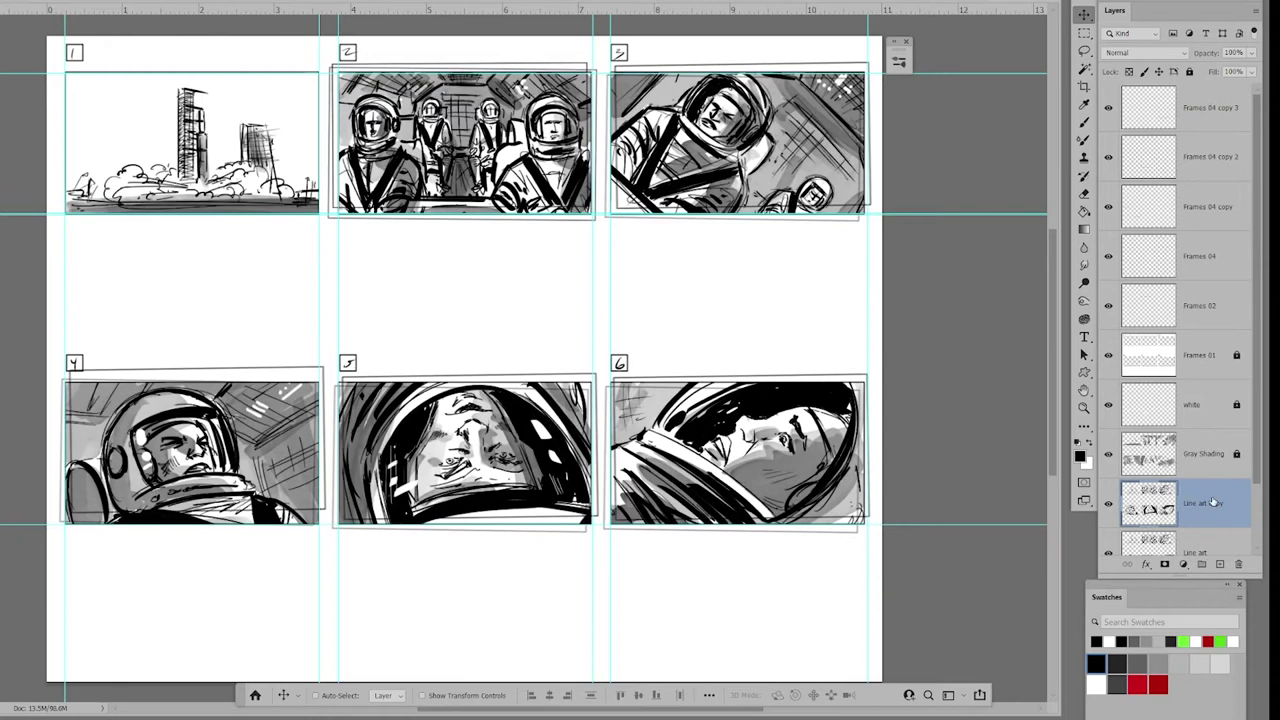
key("m")
left_click_drag(48, 48, 603, 234)
key("Delete")
key("ctrl+d")
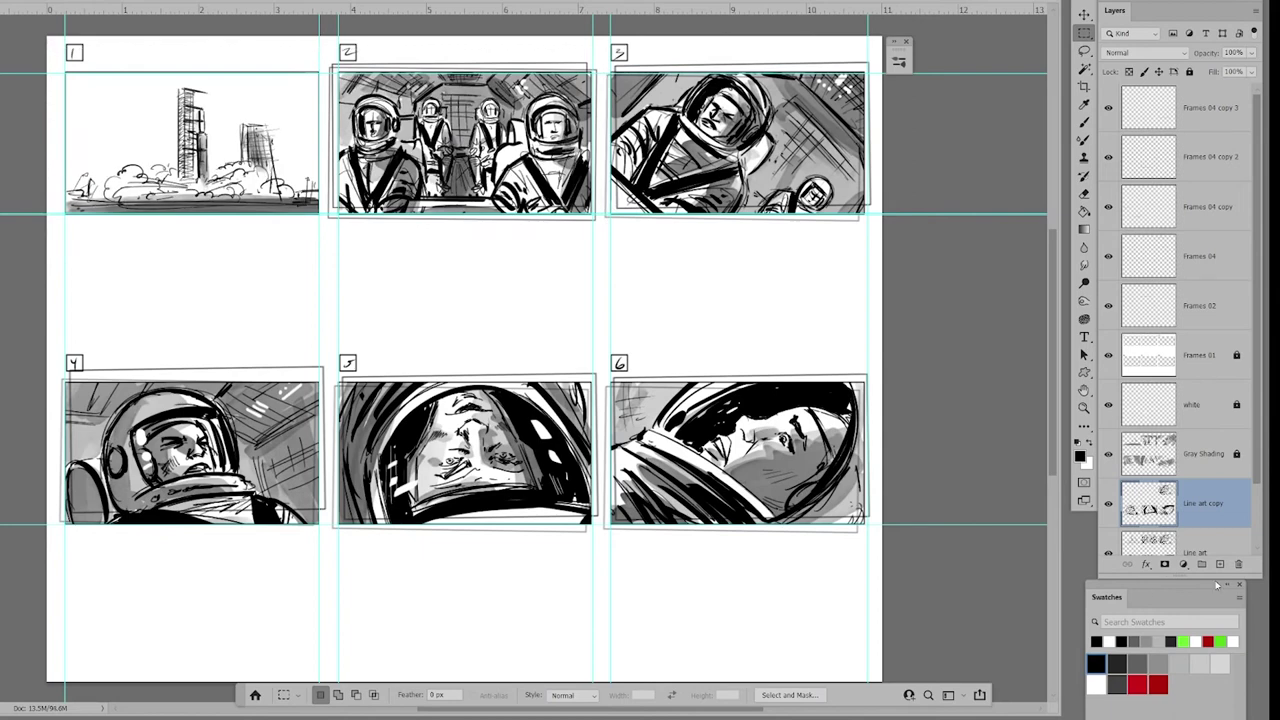
left_click(1112, 551)
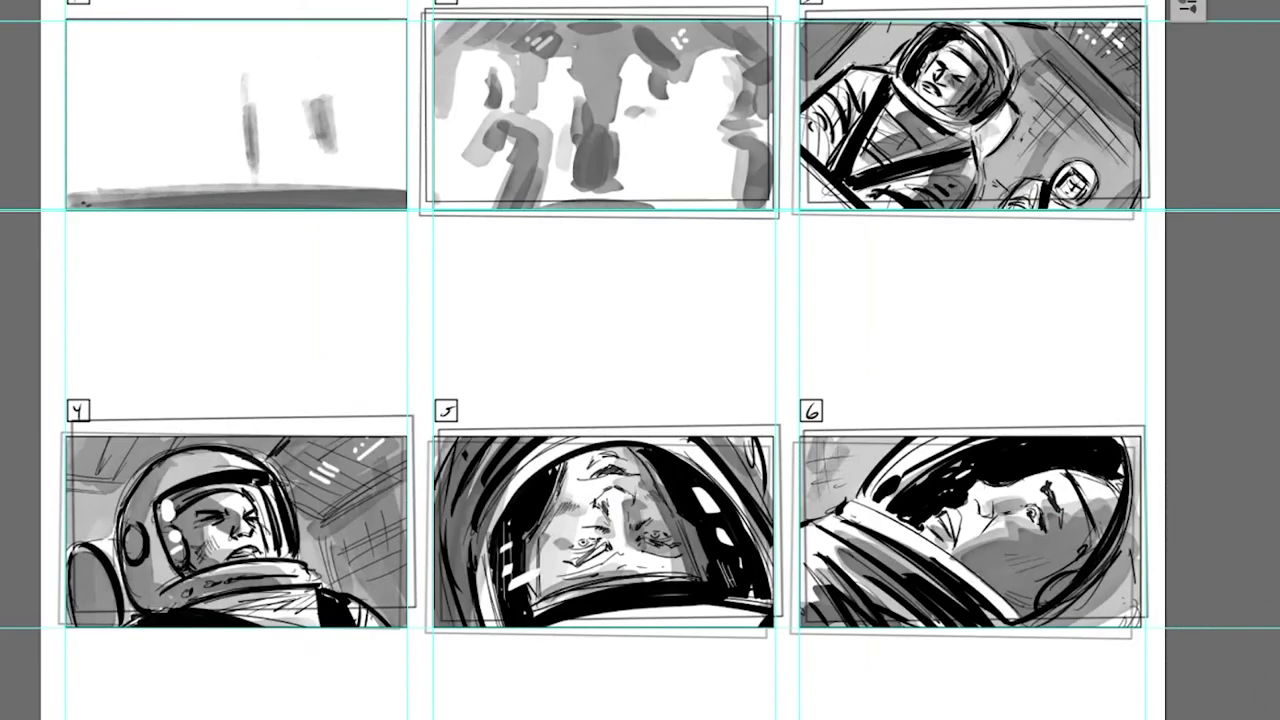
left_click(1279, 653)
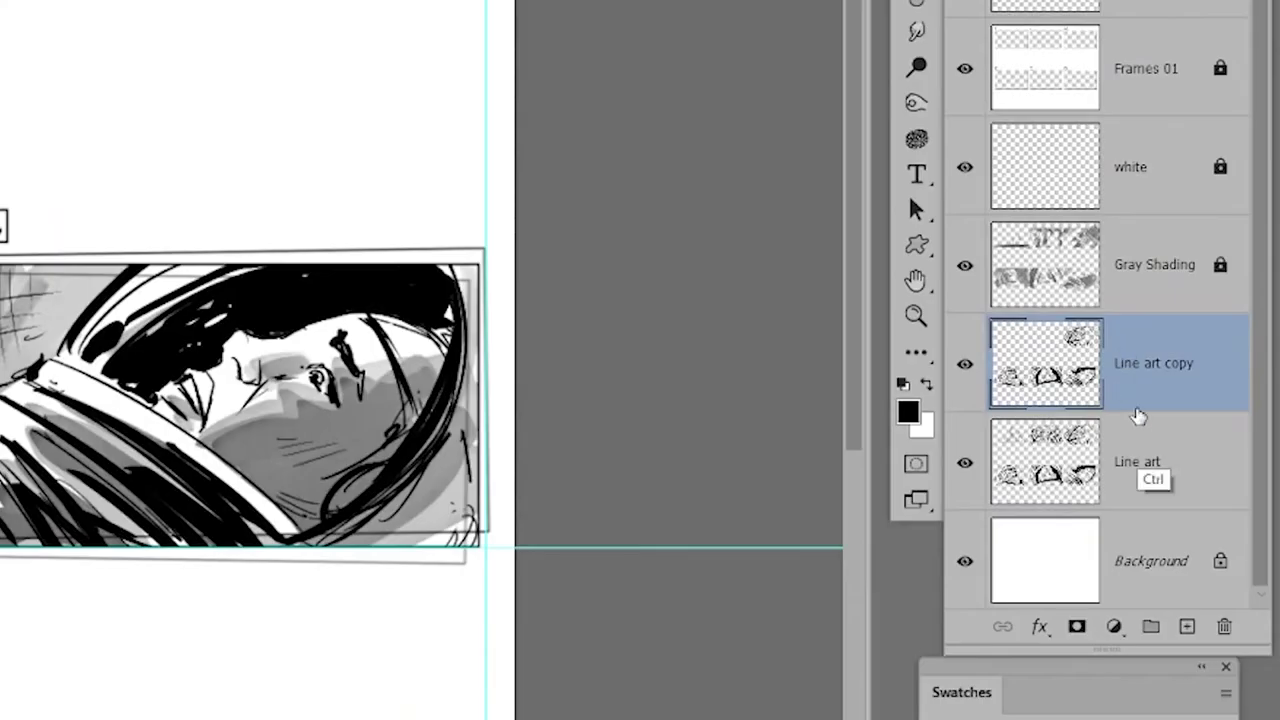
Step: Duplicate the Line art copy layer, then hide the new duplicate and the Gray Shading and white layers, keeping Line art shown
key("ctrl+j")
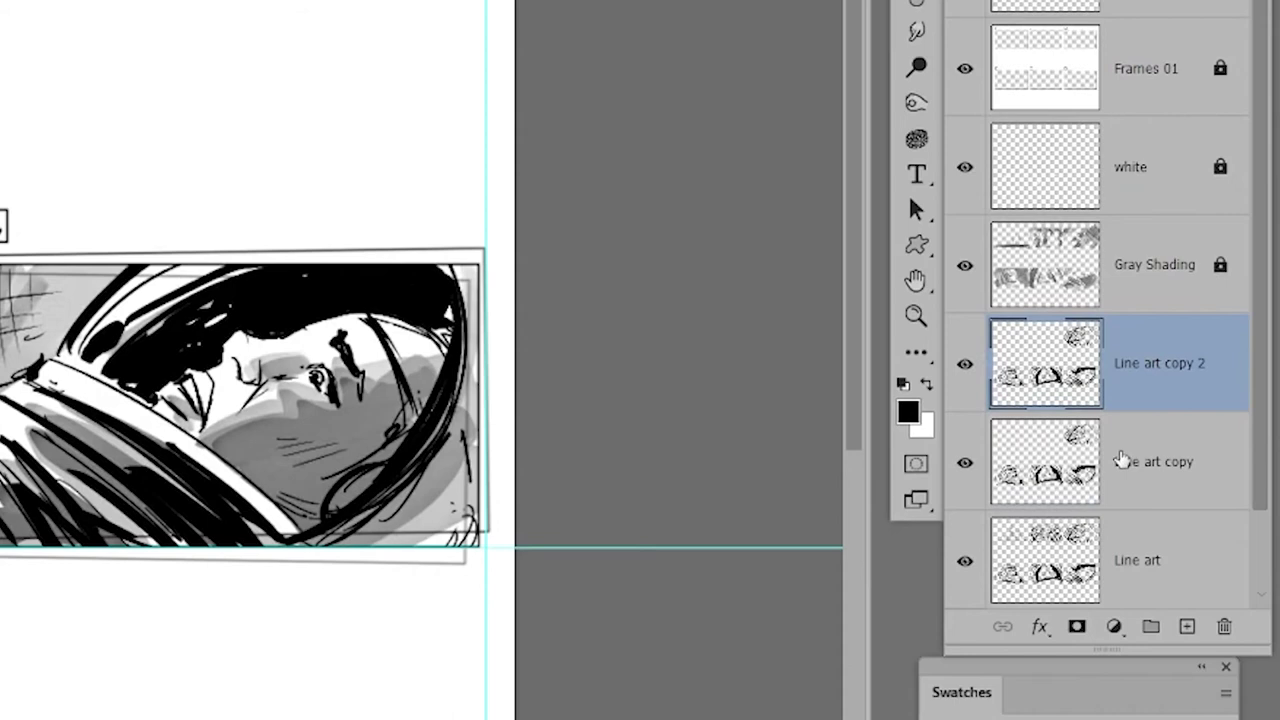
left_click(1123, 460)
left_click(970, 364)
left_click(964, 561)
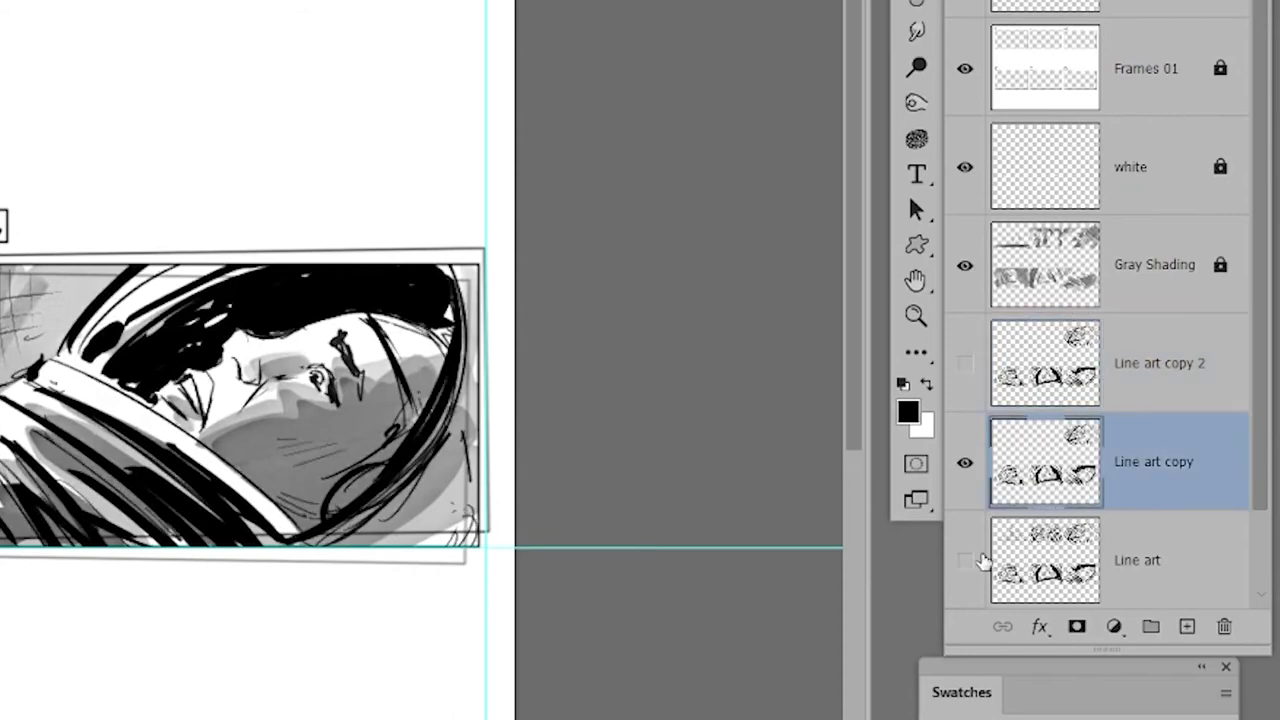
left_click(965, 266)
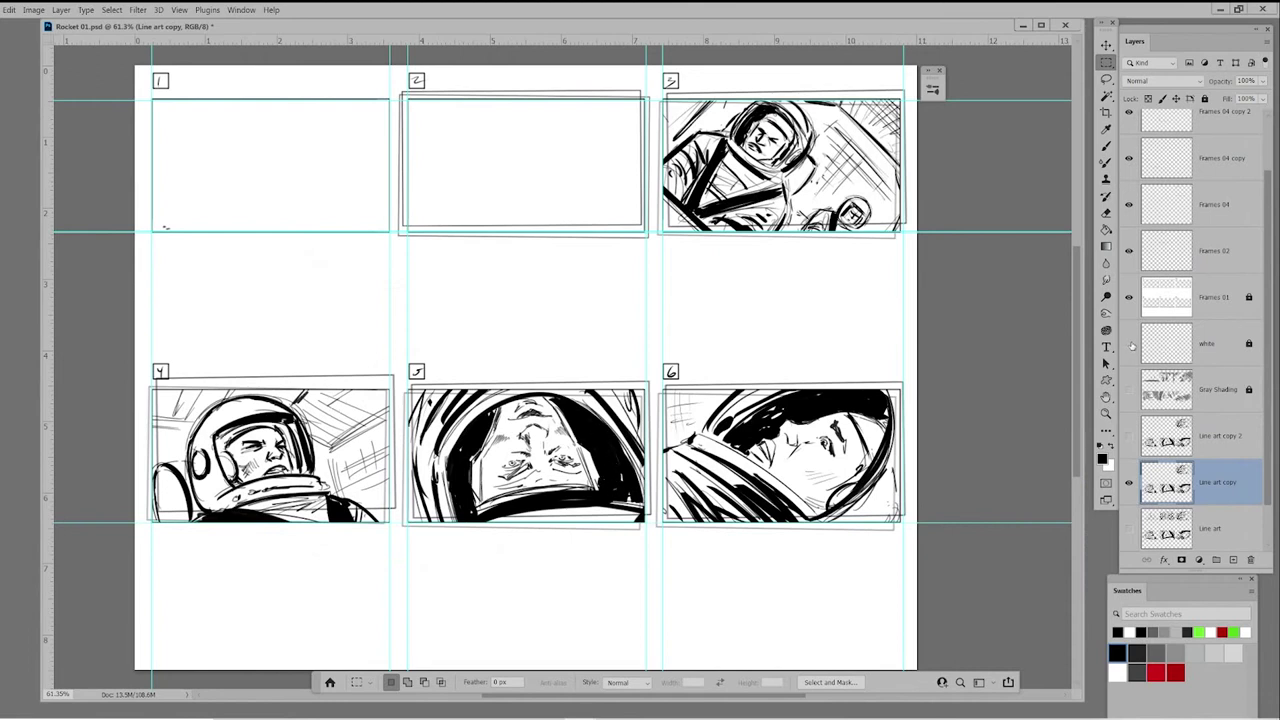
left_click(1129, 528)
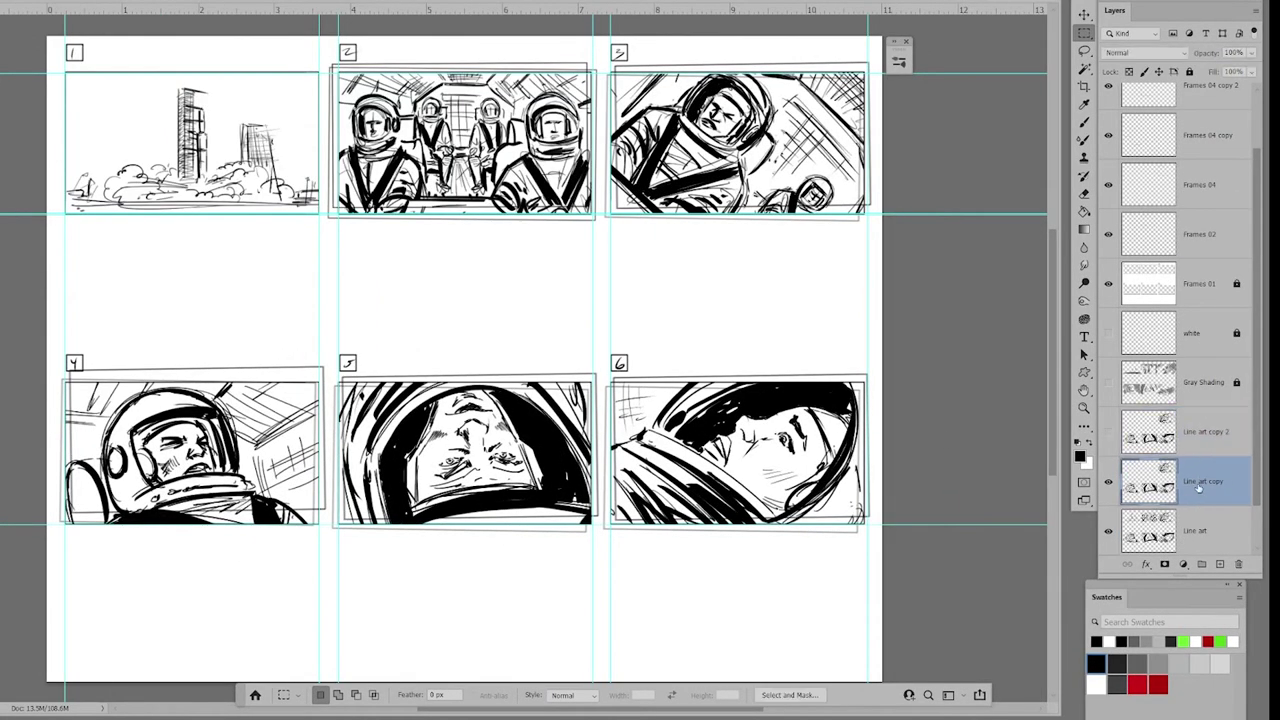
Step: Shift the Line art copy layer slightly down-right and lower its opacity to 49%
key("v")
left_click_drag(872, 494, 885, 505)
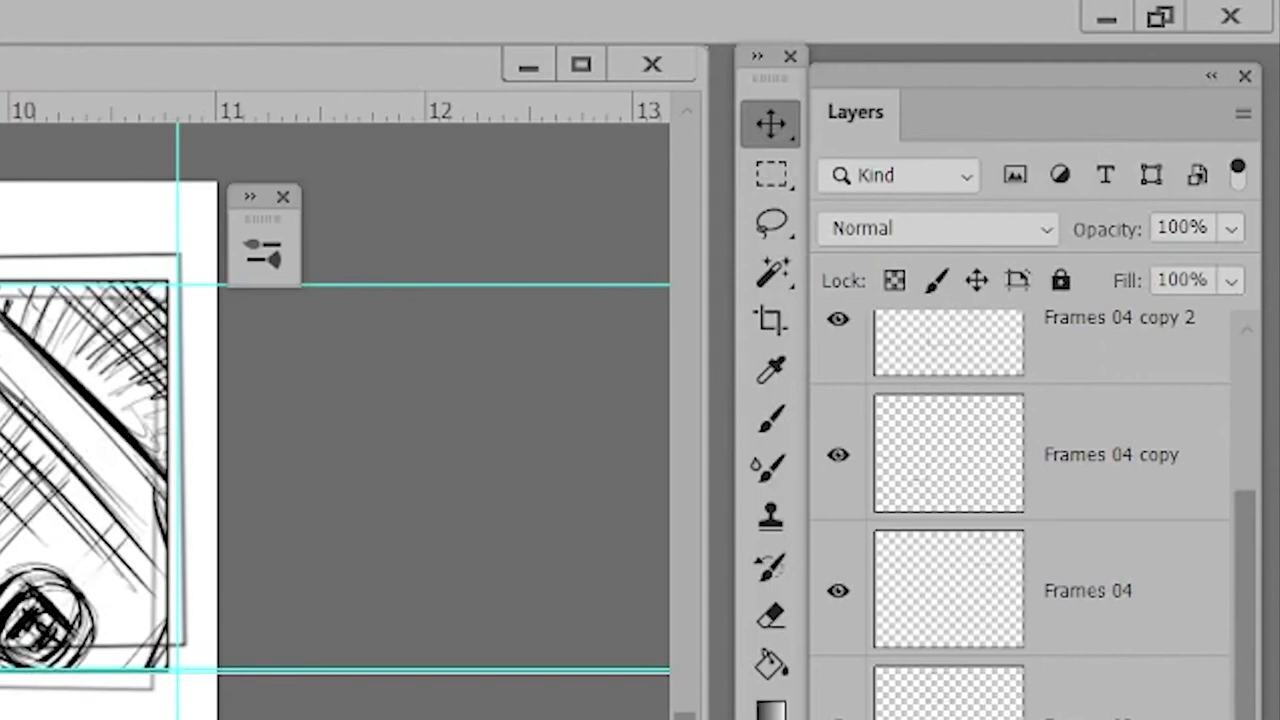
left_click(1252, 52)
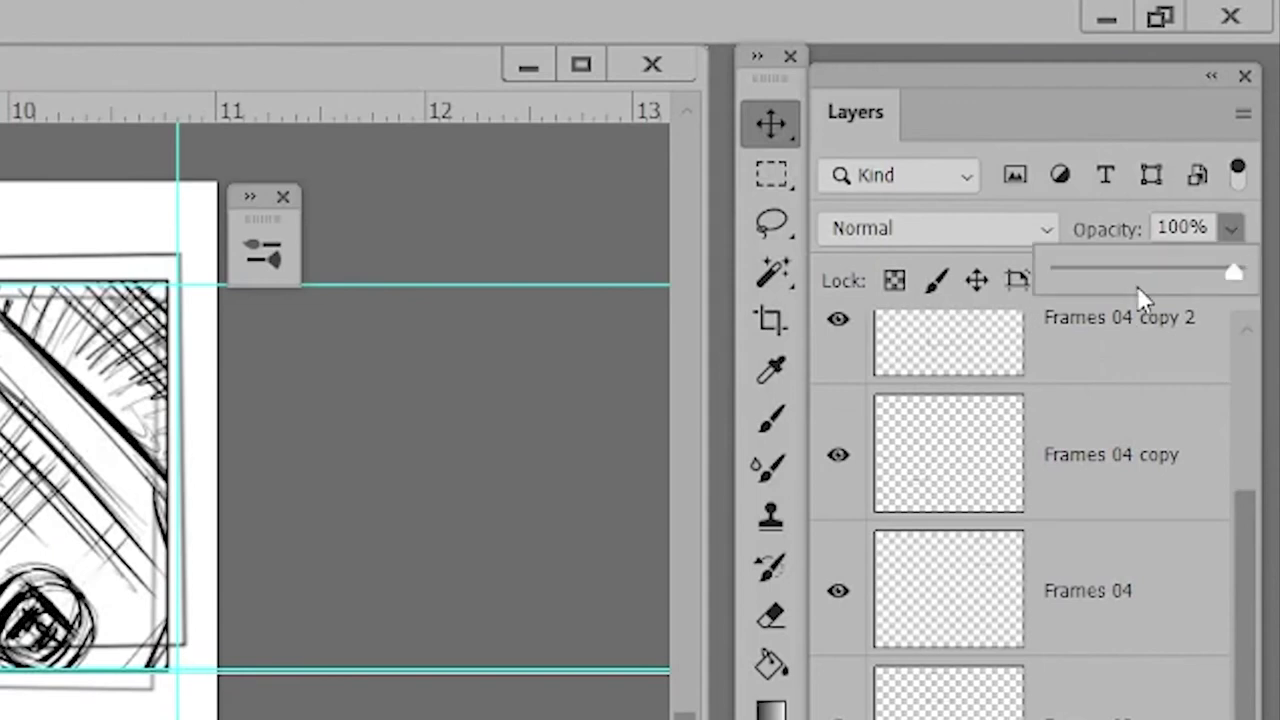
left_click_drag(1137, 286, 1147, 285)
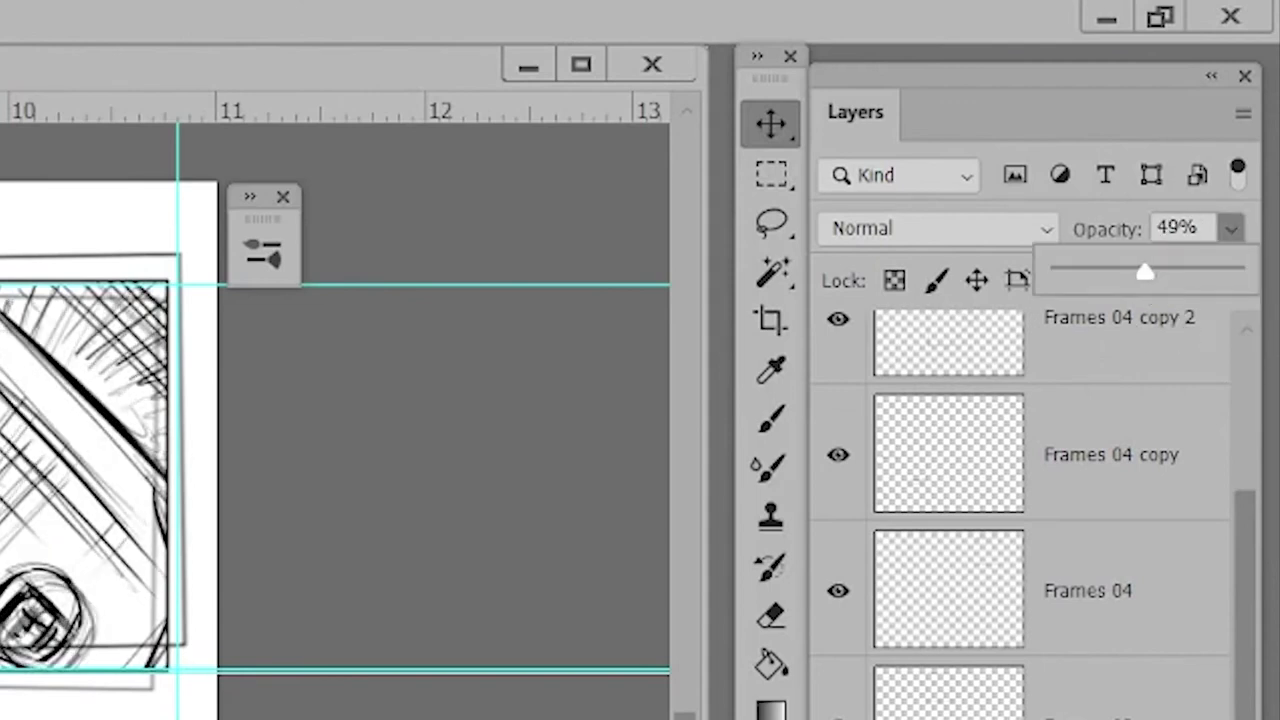
Step: Show the Line art copy 2 layer, shift it slightly to the left, and lower its opacity to 34%
left_click(1200, 497)
left_click(1198, 483)
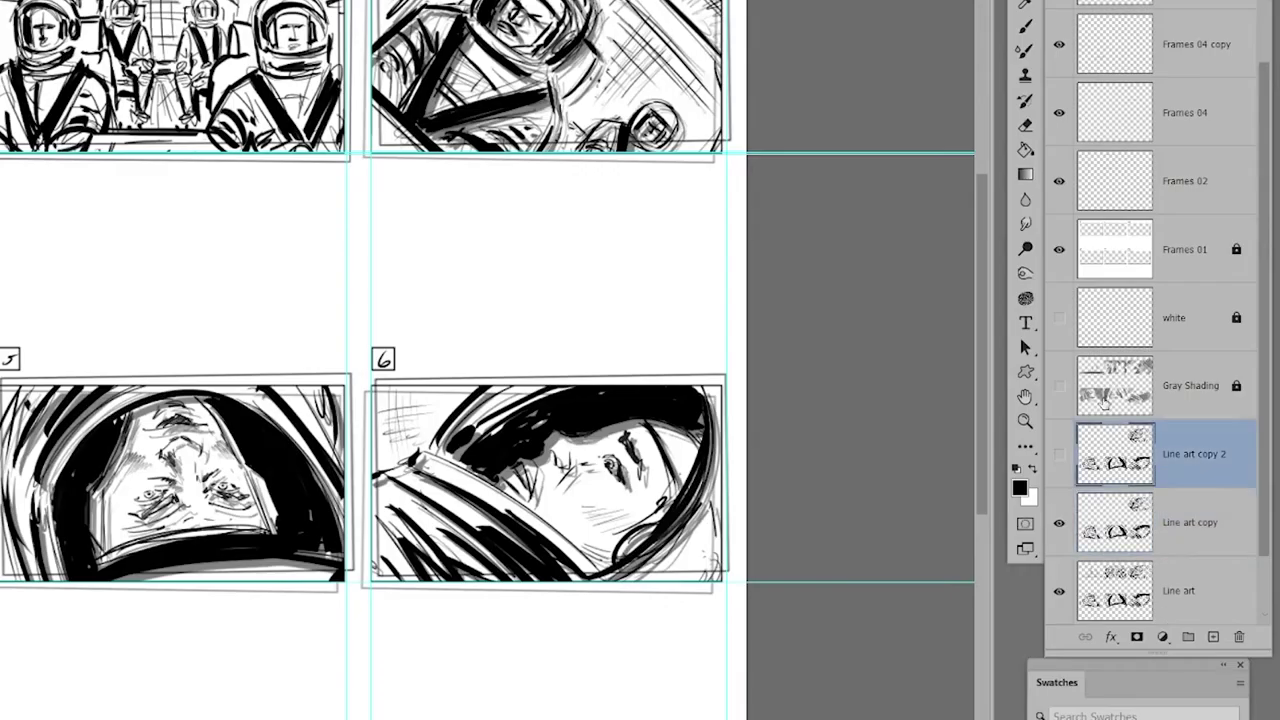
left_click(1060, 458)
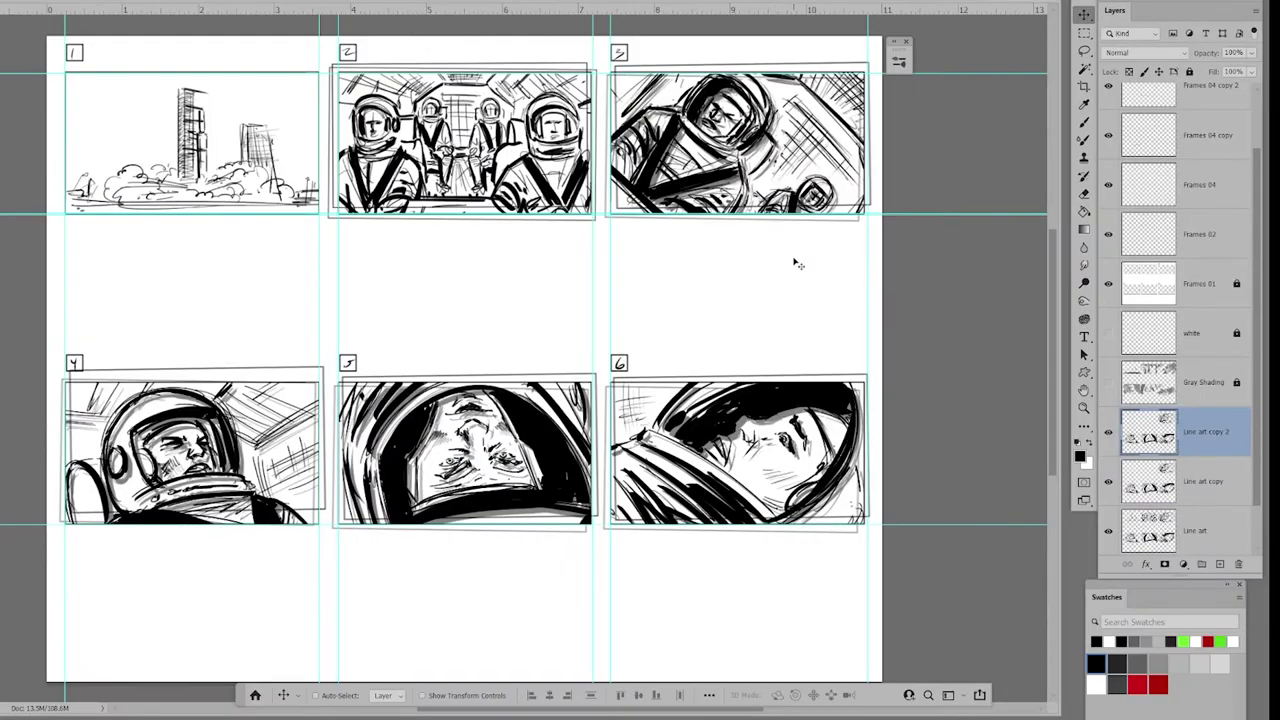
left_click_drag(794, 259, 785, 261)
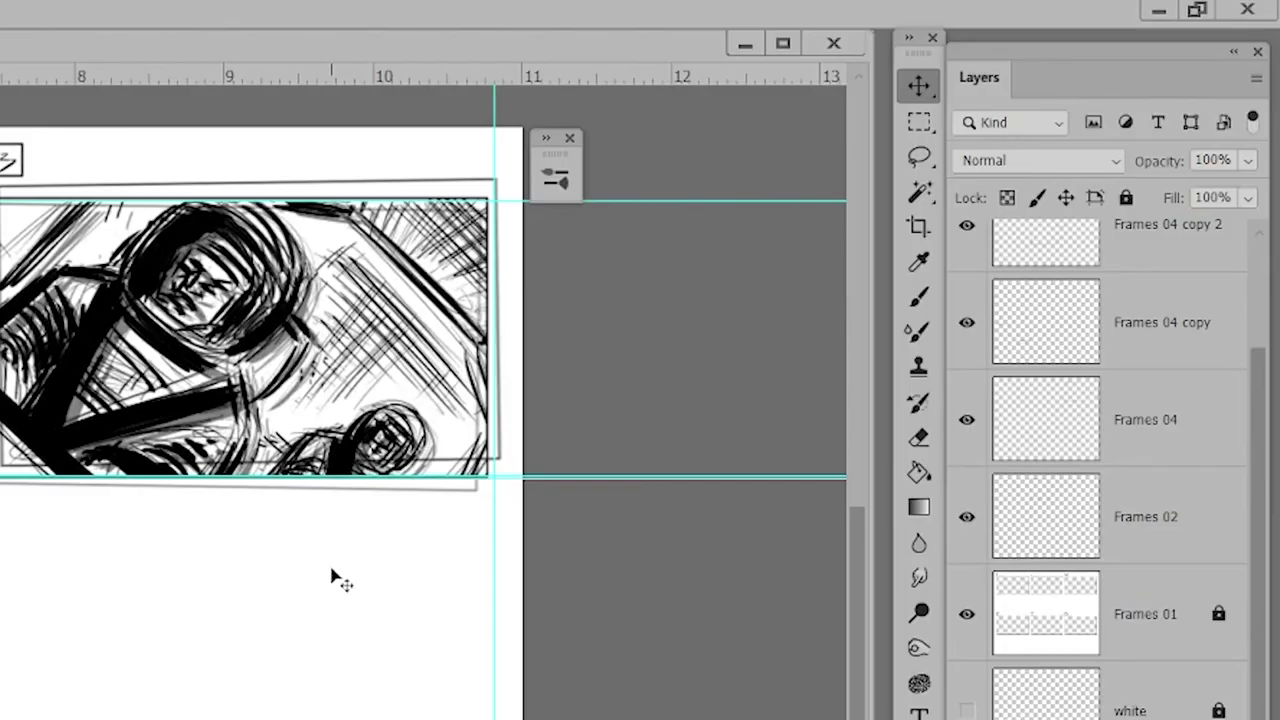
left_click(1248, 160)
left_click_drag(1252, 190, 1180, 232)
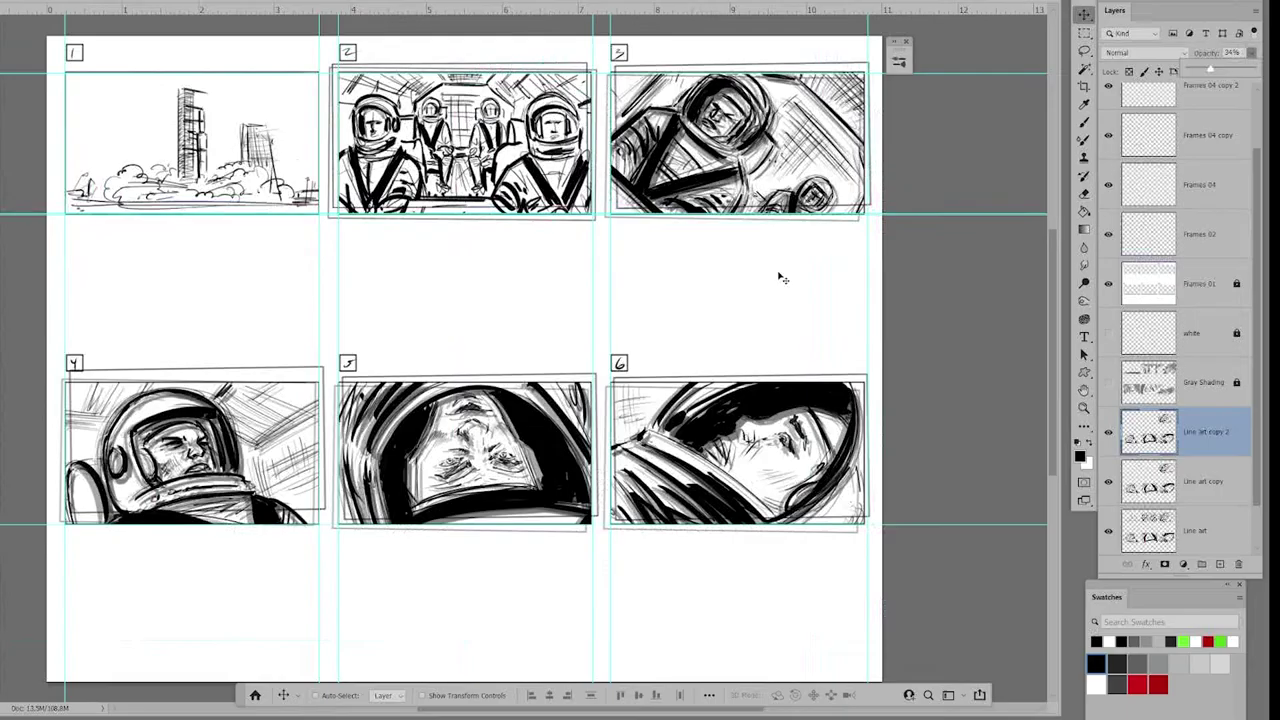
Step: Set up the Eraser with a soft round 80 px brush at 30% opacity
key("z")
left_click_drag(1048, 324, 1090, 410)
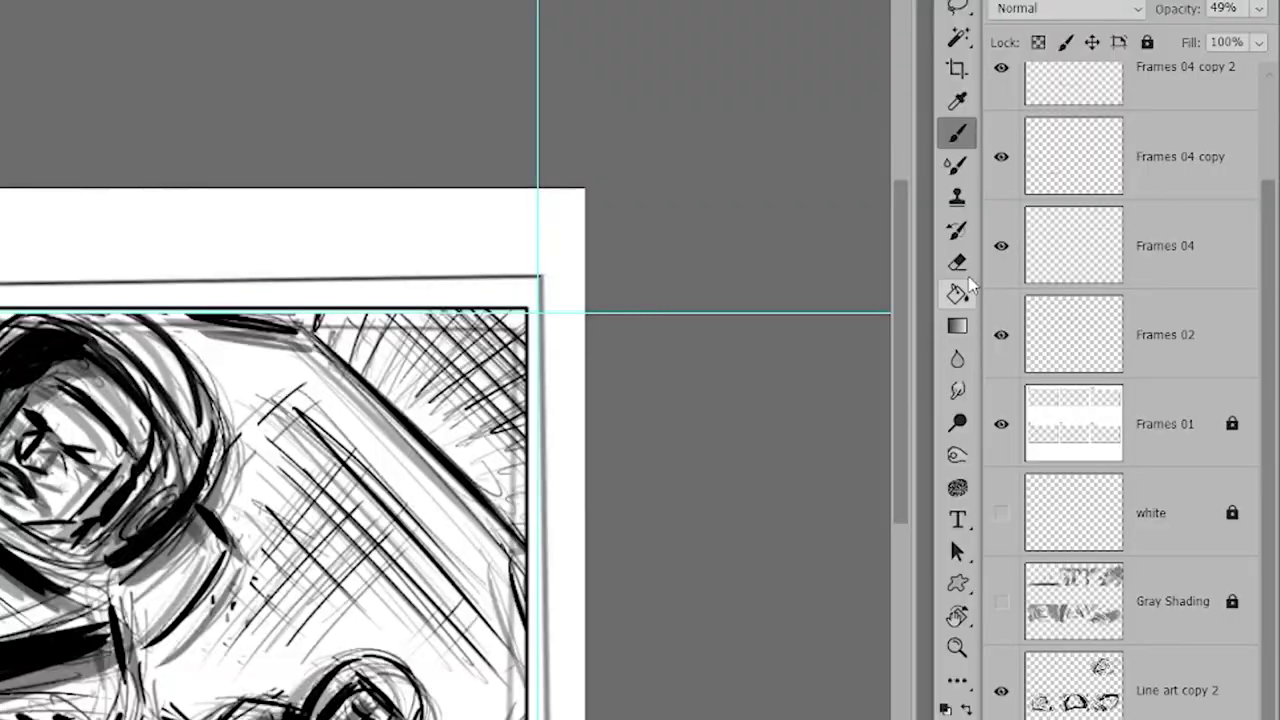
left_click(1085, 195)
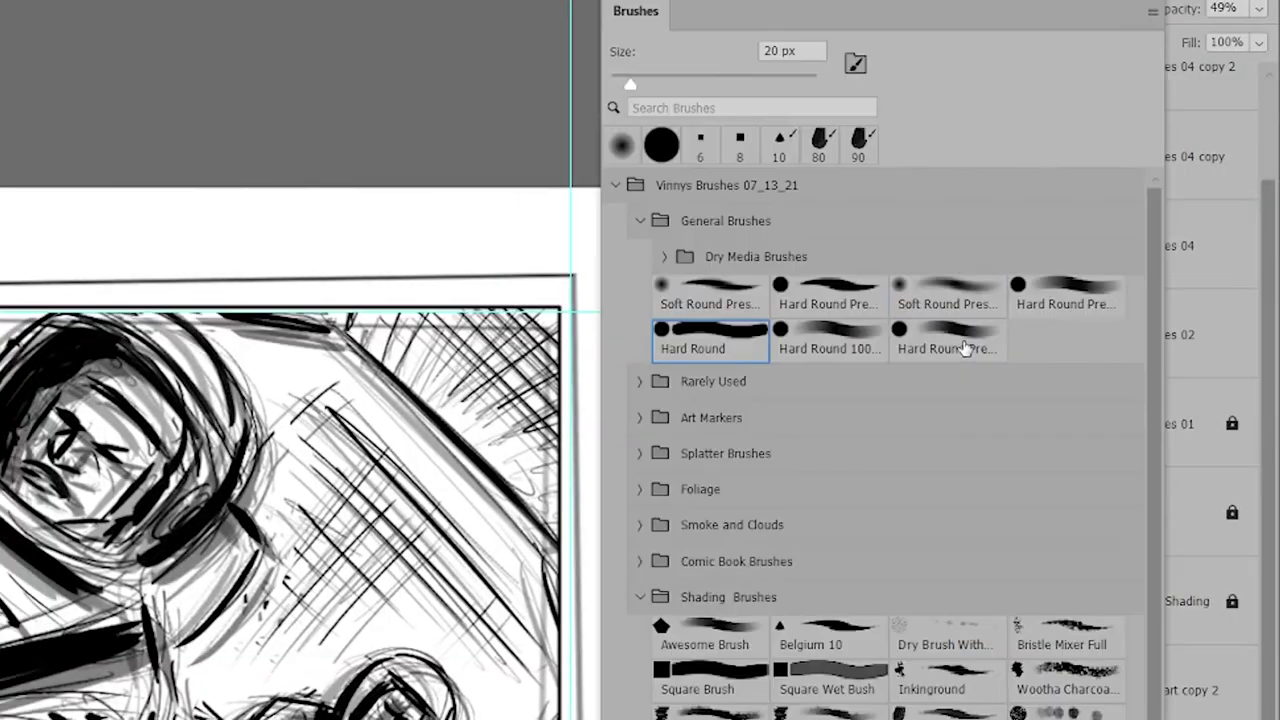
left_click(960, 343)
left_click(955, 295)
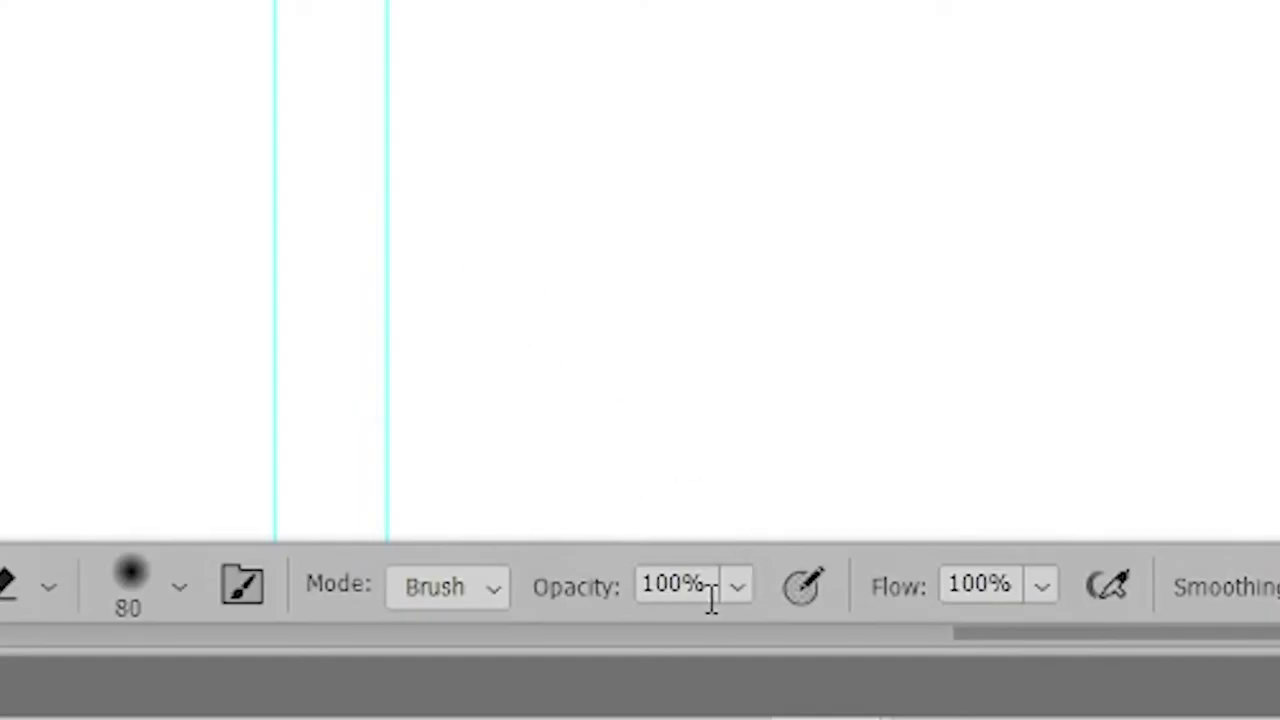
left_click(711, 597)
type("30")
key("Return")
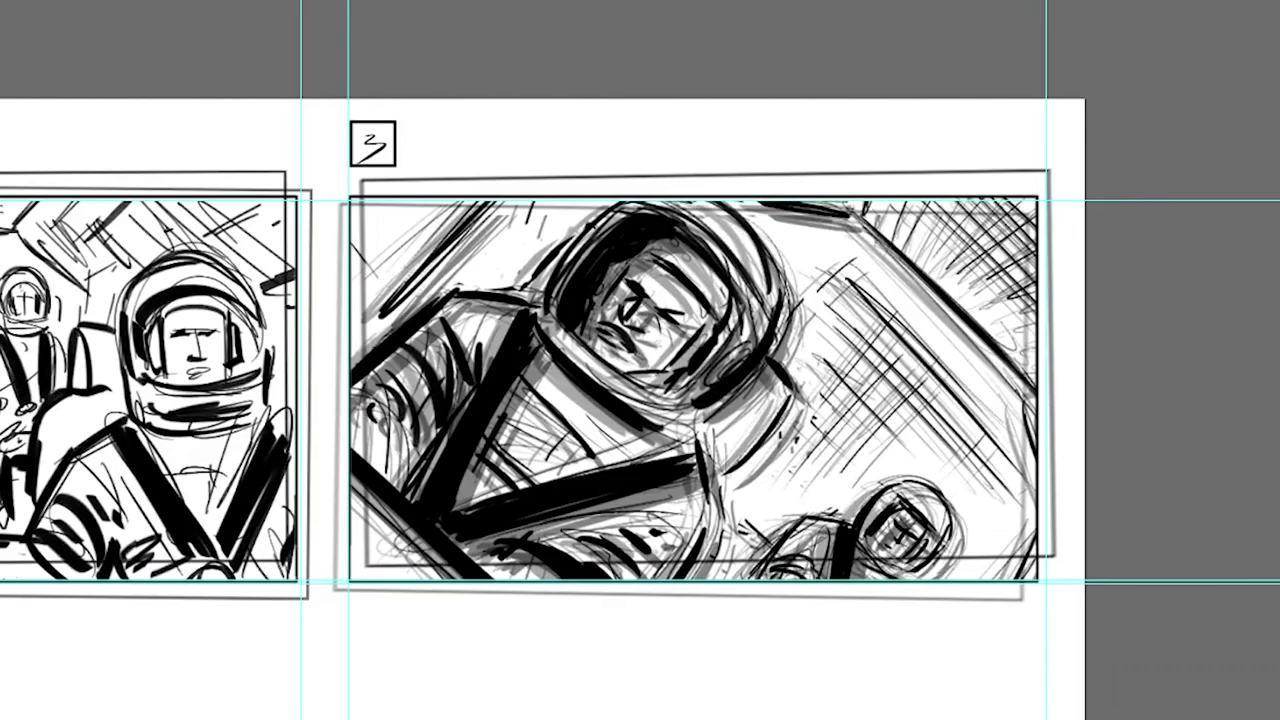
Step: Softly erase the offset ghost lines over both astronauts' faces and the main astronaut's suit in panel 3
left_click_drag(668, 356, 645, 320)
left_click_drag(640, 255, 700, 275)
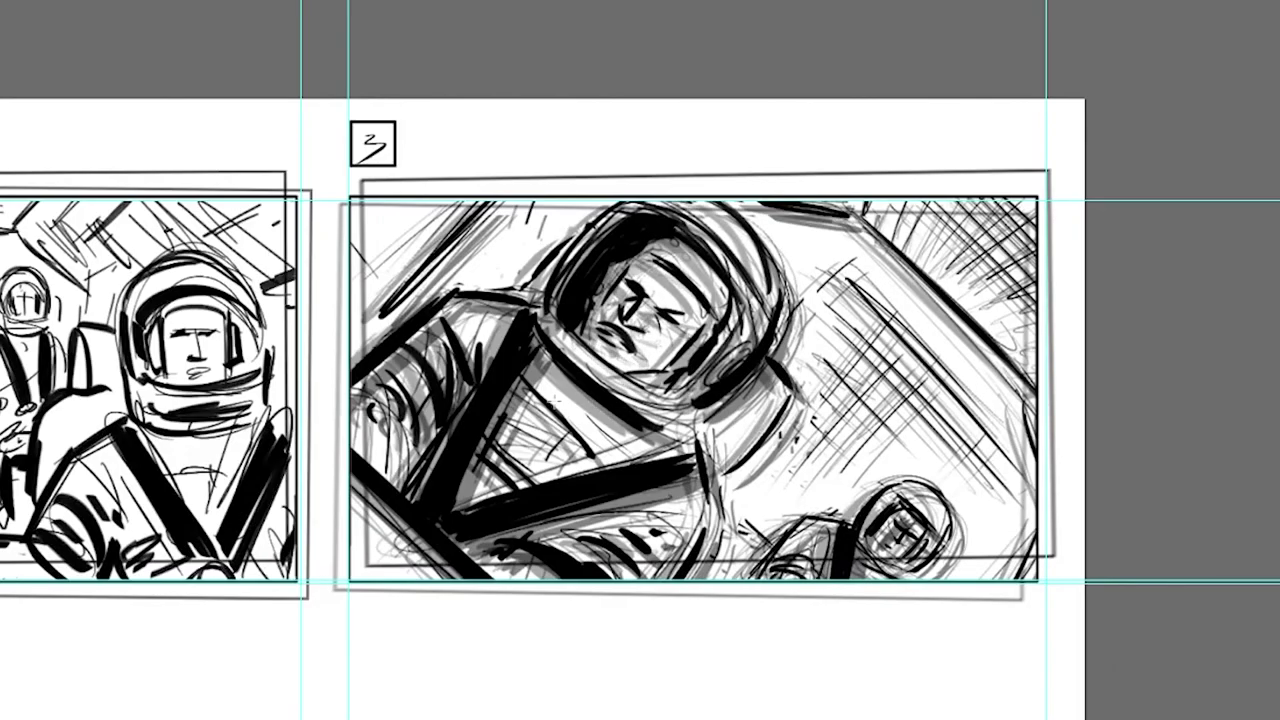
left_click_drag(530, 370, 480, 485)
mouse_move(908, 530)
left_mouse_down()
mouse_move(880, 560)
mouse_move(910, 505)
left_mouse_up()
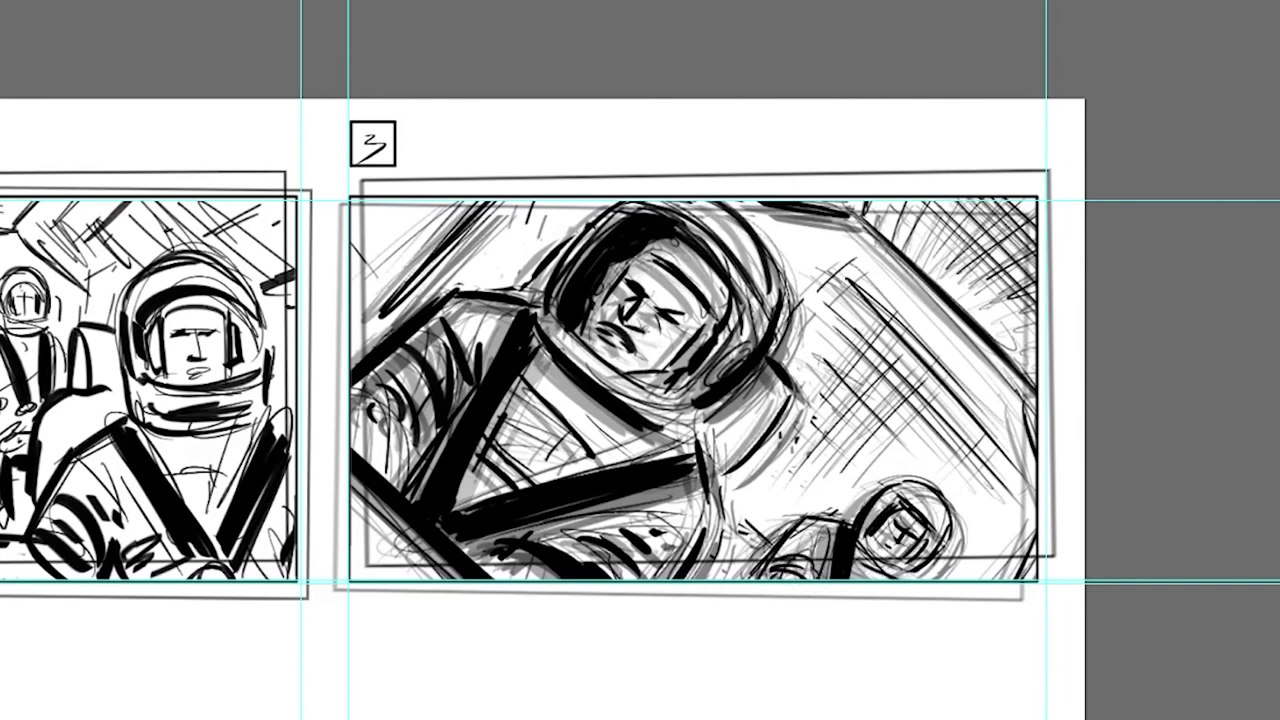
left_click_drag(615, 330, 690, 265)
mouse_move(600, 395)
left_mouse_down()
mouse_move(561, 358)
mouse_move(496, 349)
mouse_move(665, 300)
mouse_move(900, 520)
left_mouse_up()
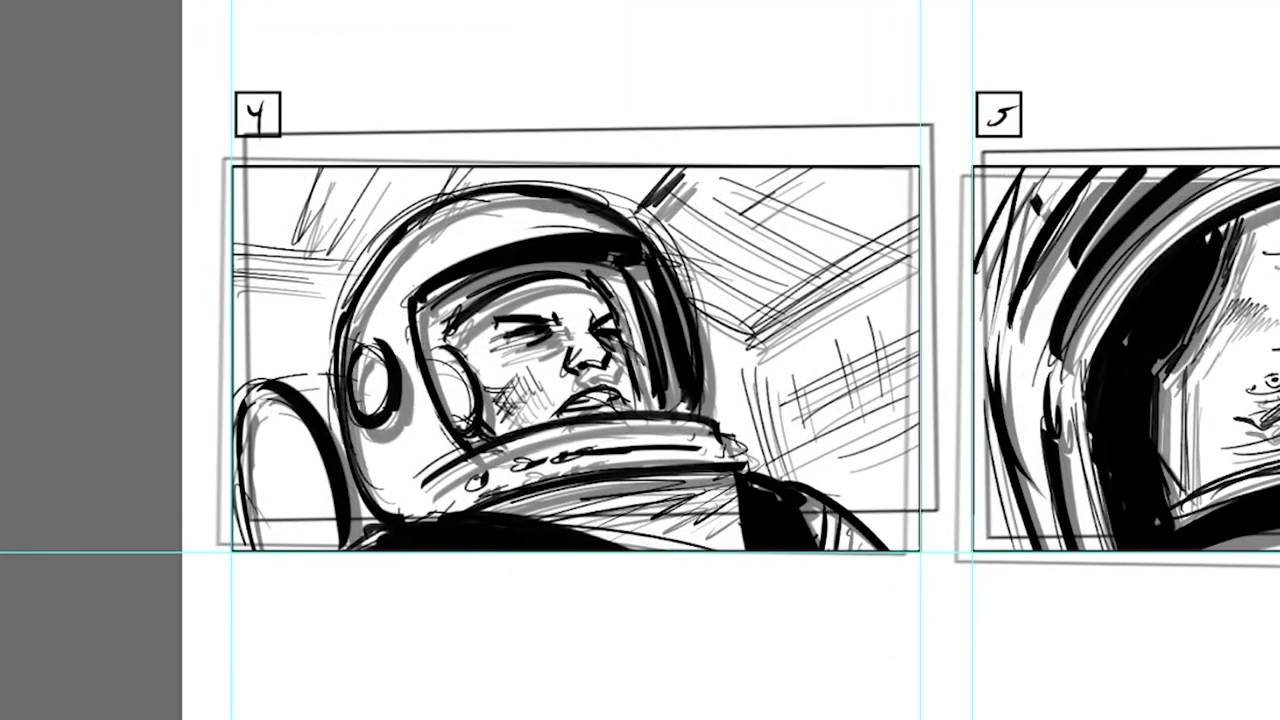
Step: Softly erase the offset ghost lines over the astronauts' faces and inner helmet edges in panels 4 and 5
mouse_move(557, 336)
left_mouse_down()
mouse_move(480, 345)
mouse_move(590, 275)
left_mouse_up()
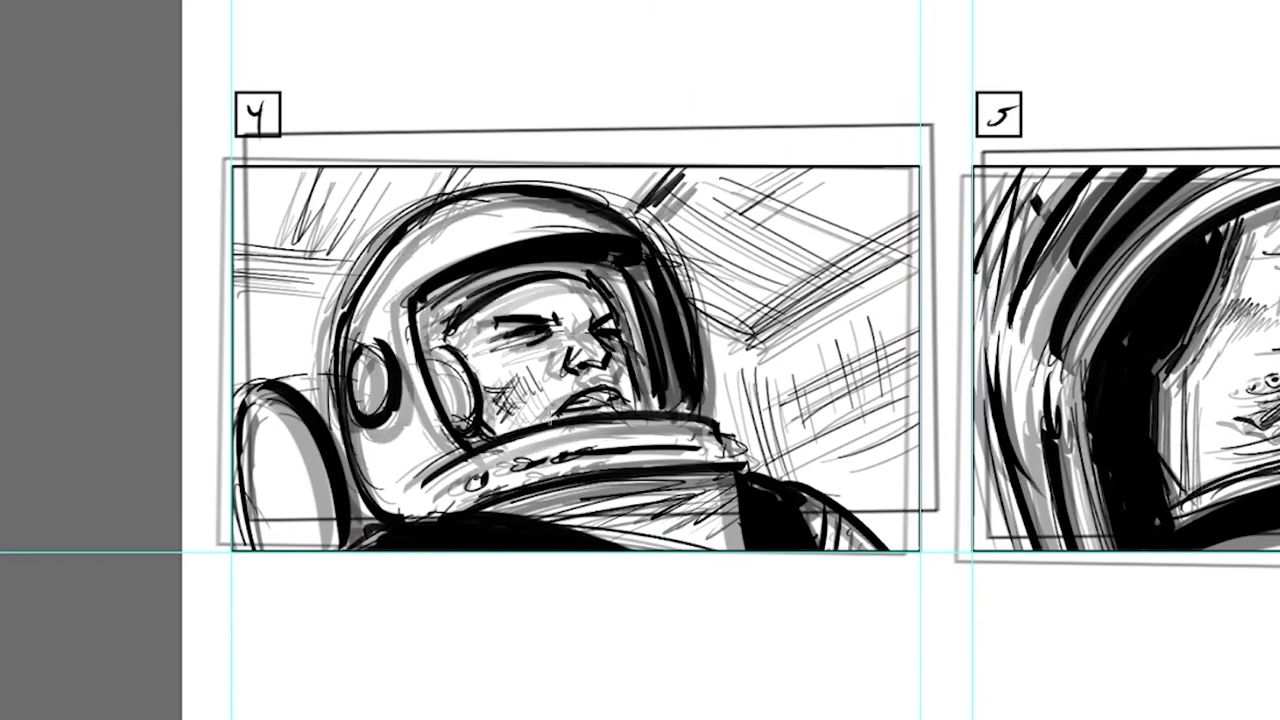
left_click_drag(590, 365, 610, 435)
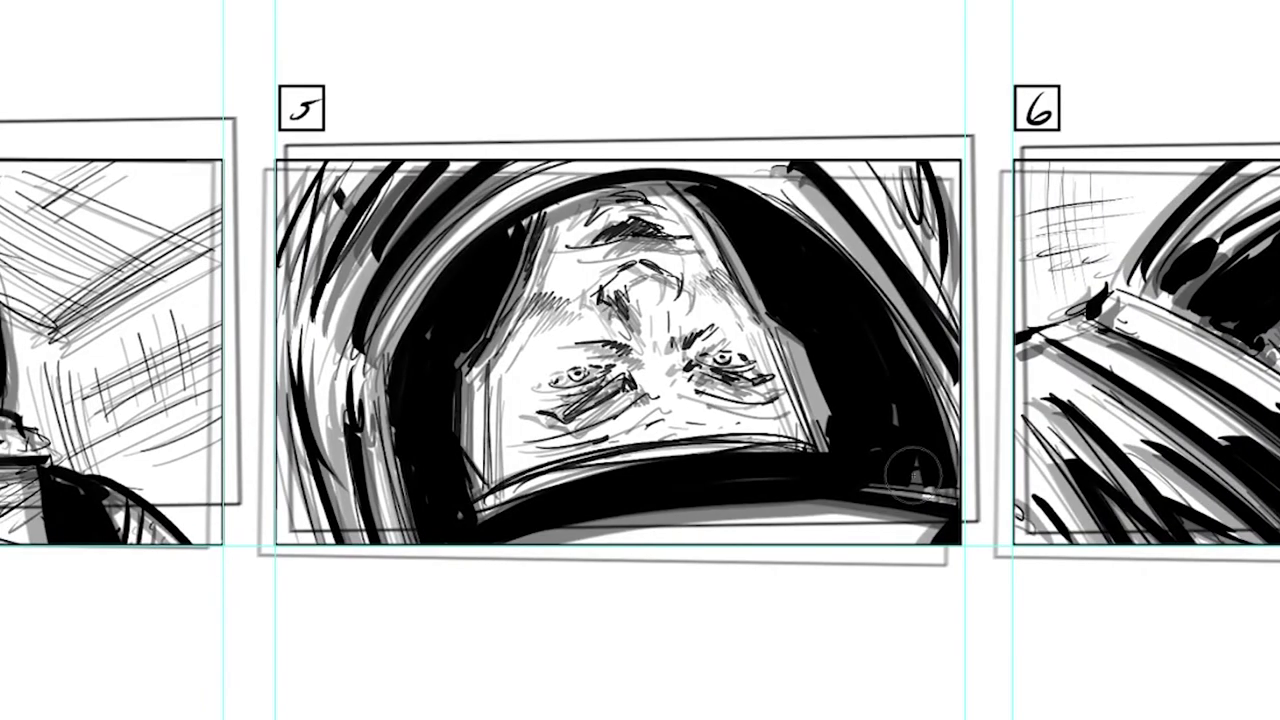
left_click_drag(655, 330, 660, 395)
left_click_drag(545, 245, 482, 375)
mouse_move(590, 440)
left_mouse_down()
mouse_move(695, 405)
mouse_move(800, 420)
left_mouse_up()
left_click_drag(625, 400, 555, 432)
left_click_drag(608, 252, 700, 248)
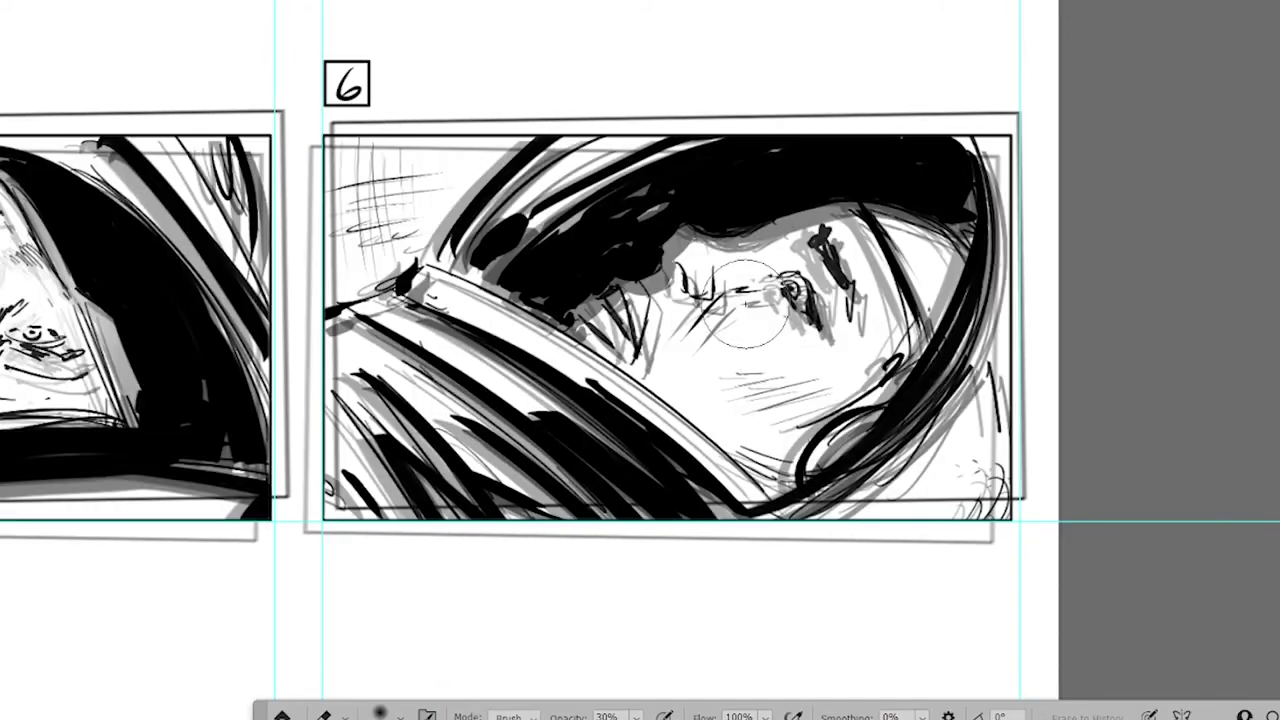
Step: Softly erase the offset ghost lines over the face and helmet edge in panel 6
left_click_drag(812, 270, 808, 330)
mouse_move(800, 228)
left_mouse_down()
mouse_move(715, 240)
mouse_move(600, 345)
left_mouse_up()
left_click_drag(725, 238, 815, 225)
left_click_drag(890, 440, 840, 485)
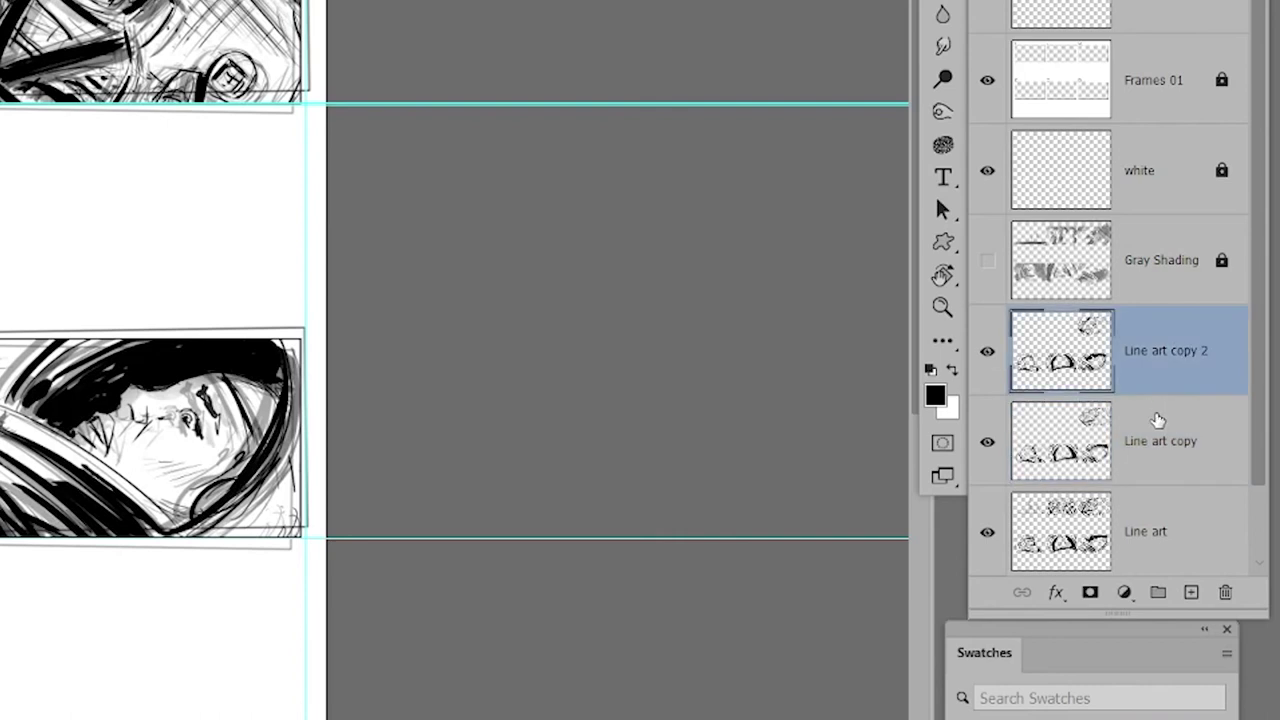
Step: Merge the Line art copy and Line art copy 2 layers and apply a Motion Blur with angle 46° and distance 8 pixels
left_click(1152, 425, "ctrl")
key("ctrl+e")
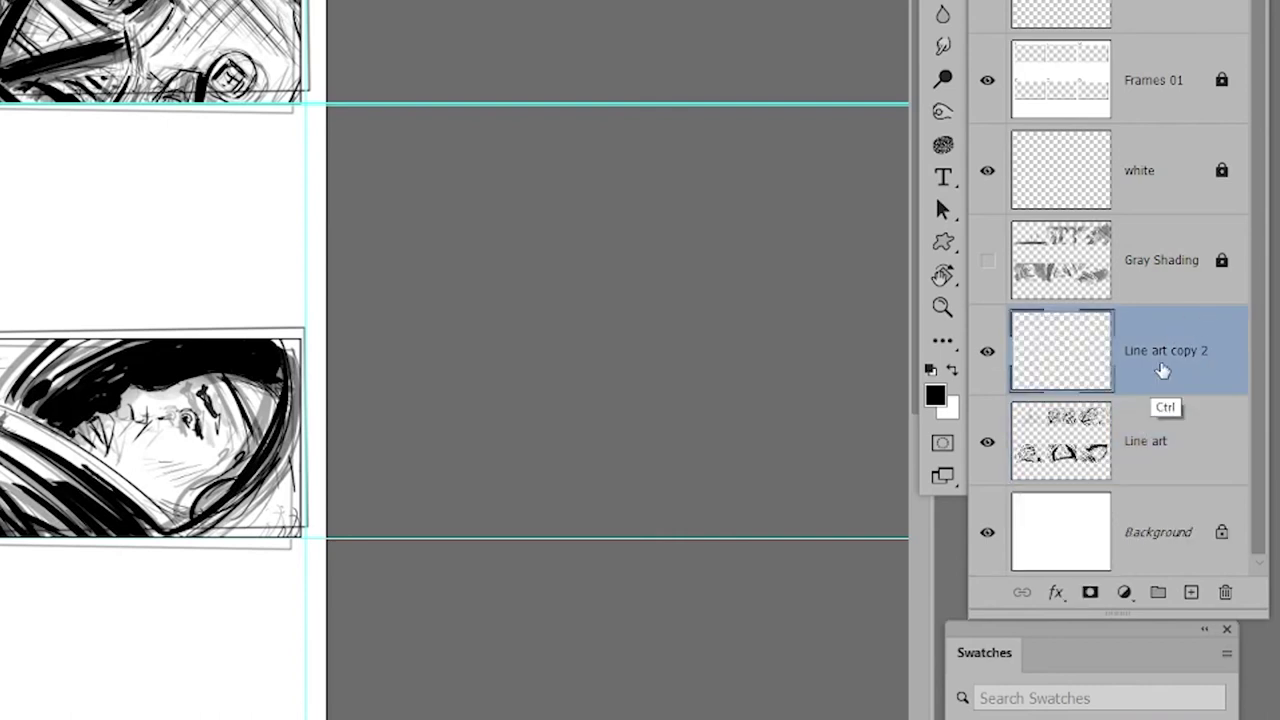
left_click(170, 13)
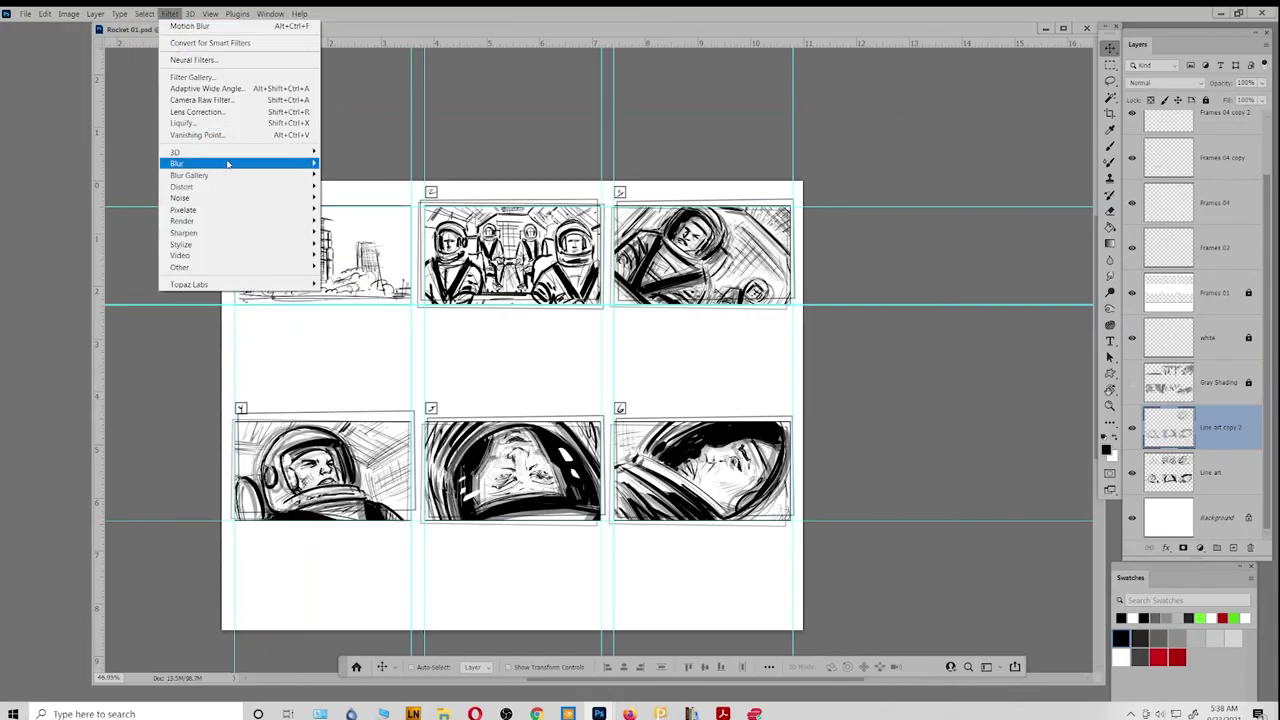
mouse_move(228, 163)
left_click(368, 233)
left_click_drag(821, 678, 818, 682)
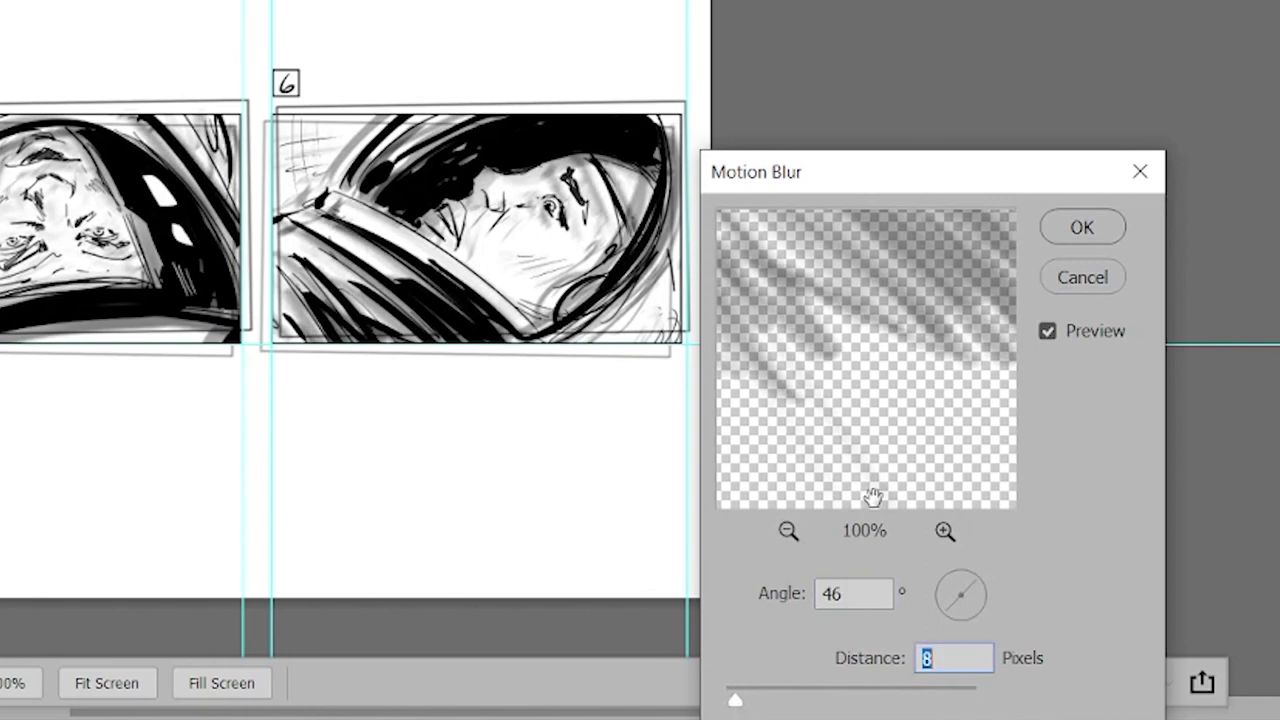
left_click(1106, 232)
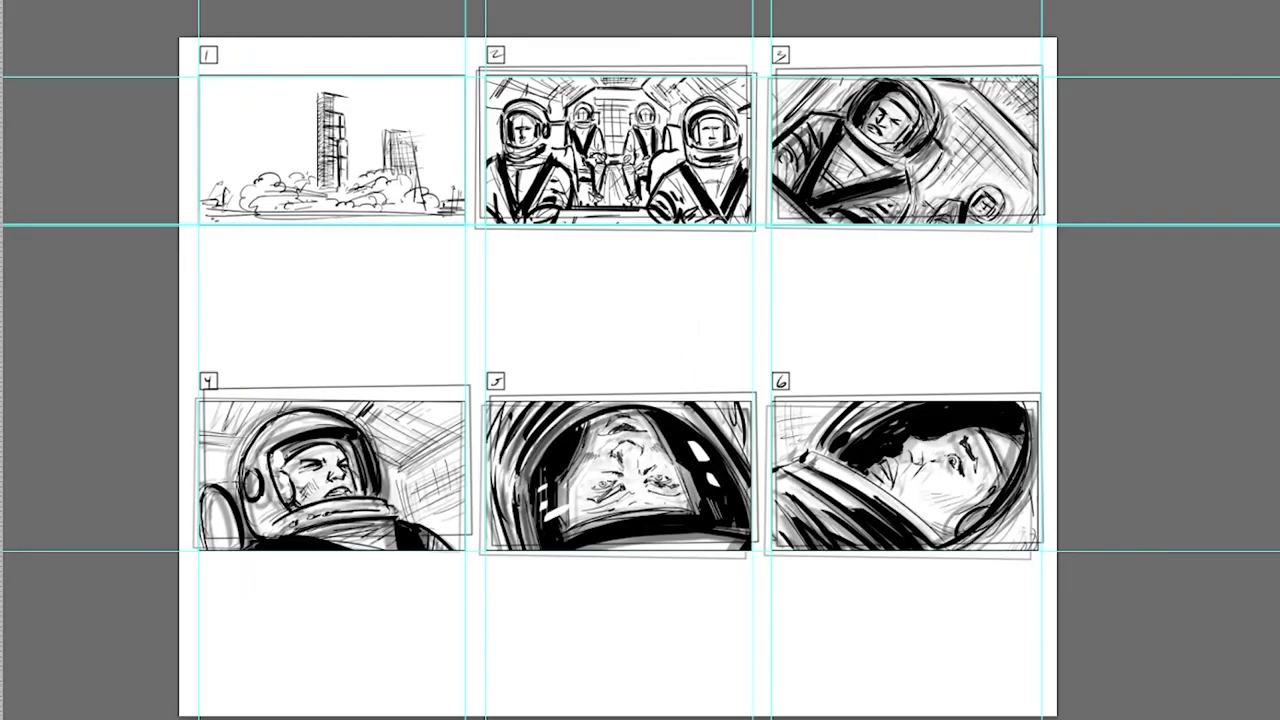